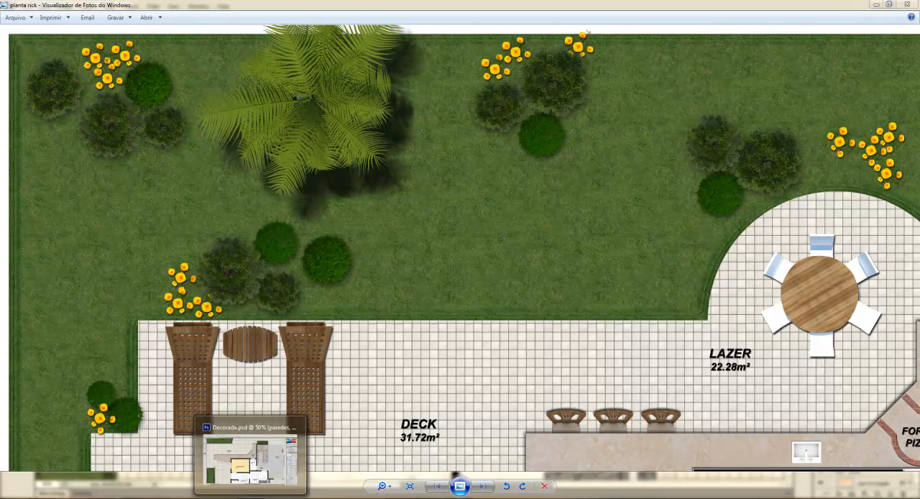
Switch to the Decorada.psd floor plan in Photoshop and open the tree image arvore from the BLOCOS PNG folder.
{"action": "left_click", "coordinate": [252, 452]}
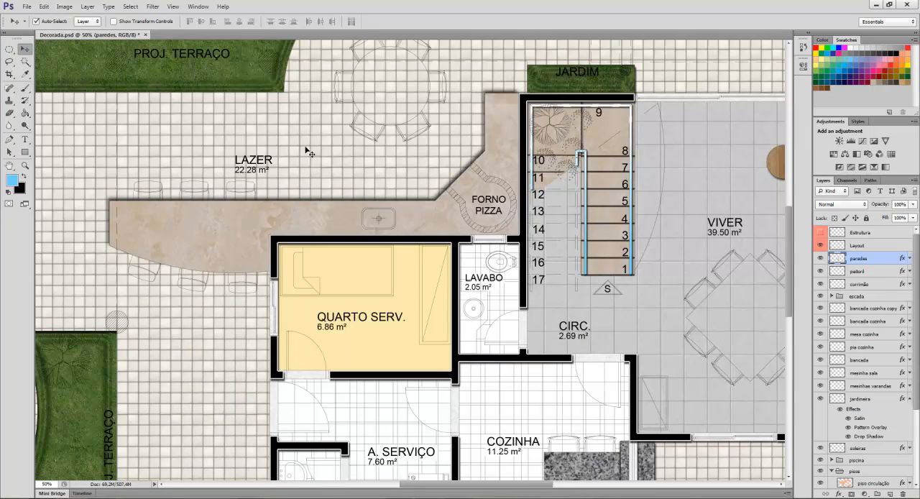
{"action": "left_click_drag", "start_coordinate": [233, 128], "coordinate": [320, 250]}
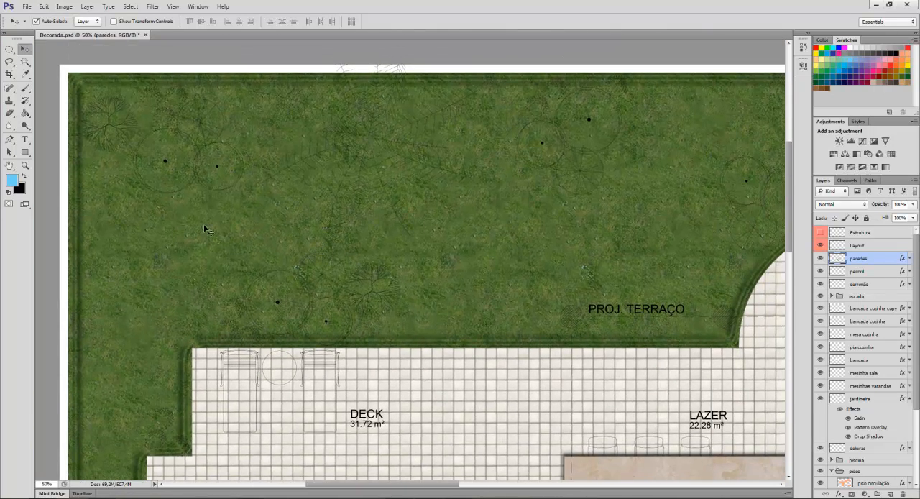
{"action": "left_click", "coordinate": [27, 7]}
{"action": "left_click", "coordinate": [70, 26]}
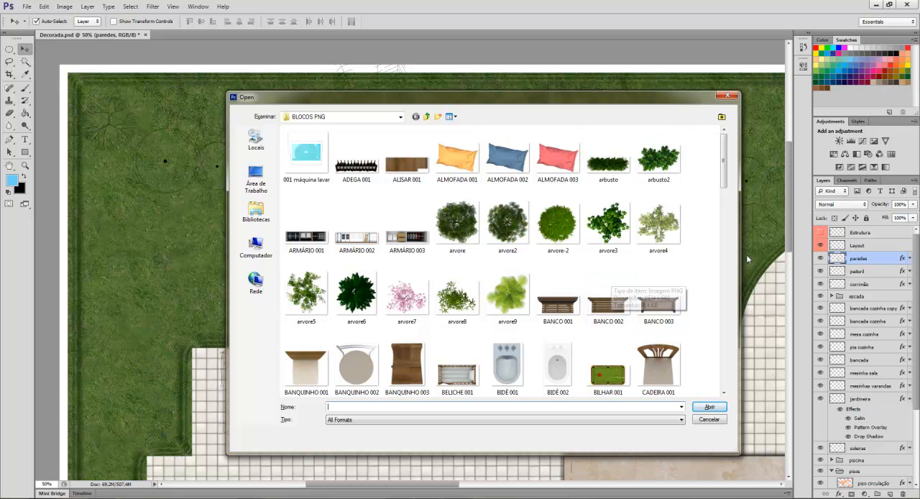
{"action": "left_click", "coordinate": [457, 227]}
{"action": "left_click", "coordinate": [709, 408]}
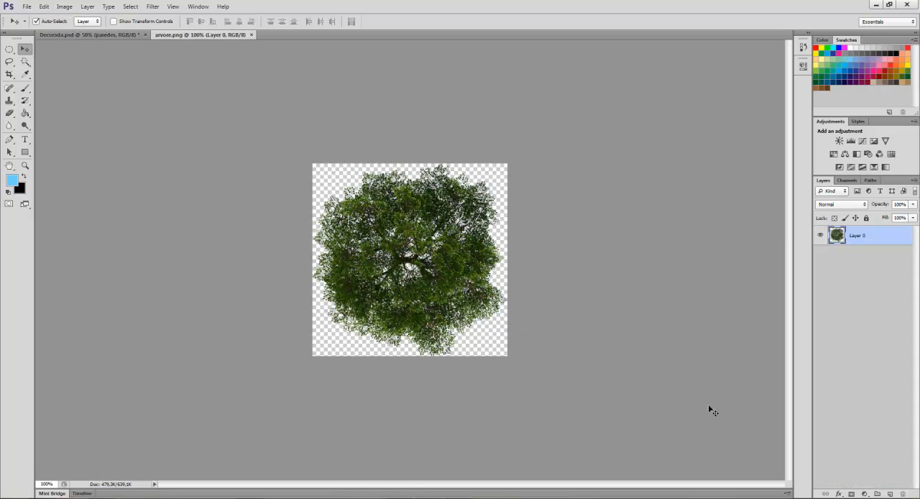
Duplicate the tree layer into Decorada.psd under the name "arbusto", and close arvore.png.
{"action": "right_click", "coordinate": [879, 241]}
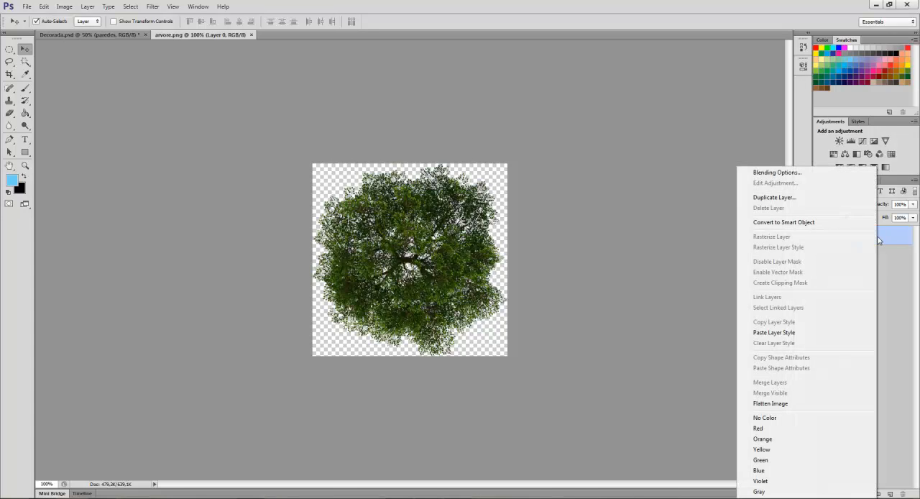
{"action": "left_click", "coordinate": [789, 201]}
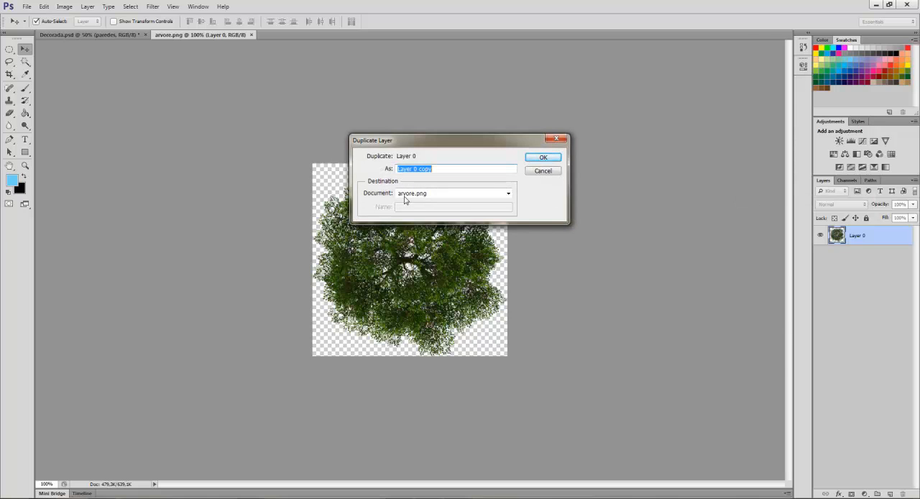
{"action": "left_click", "coordinate": [505, 194]}
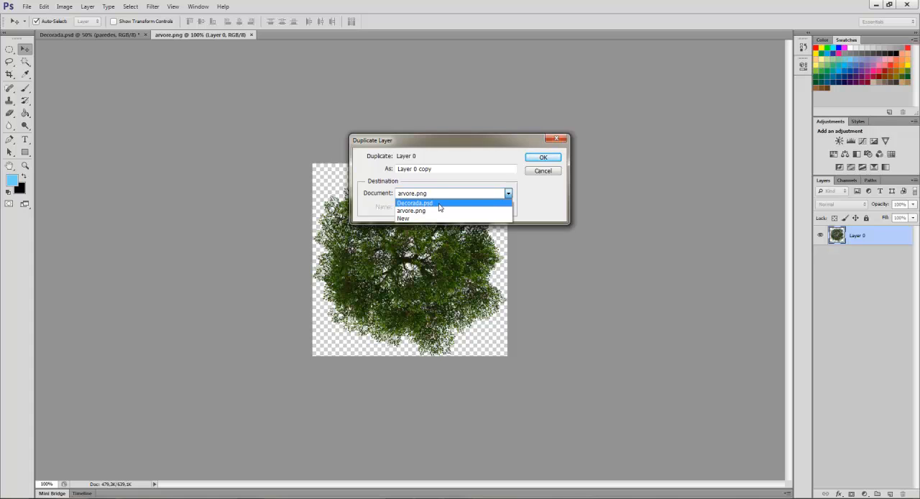
{"action": "left_click", "coordinate": [436, 204]}
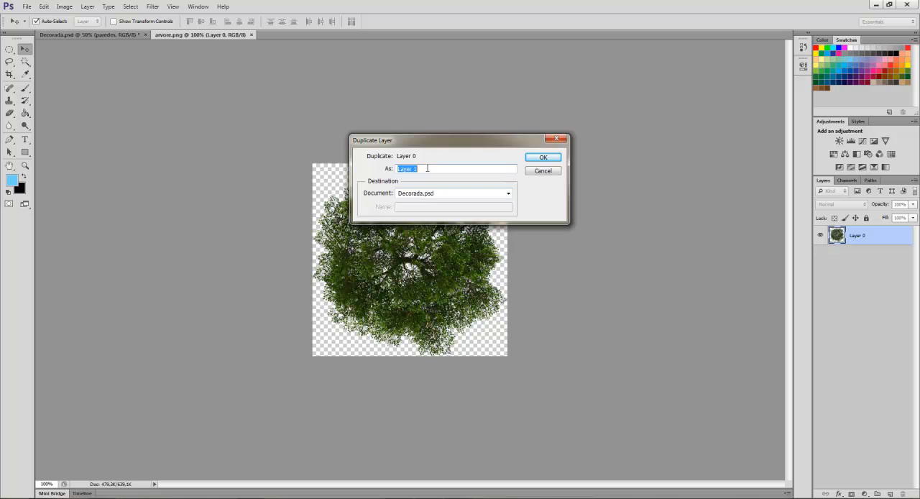
{"action": "type", "text": "arvb"}
{"action": "left_click", "coordinate": [543, 158]}
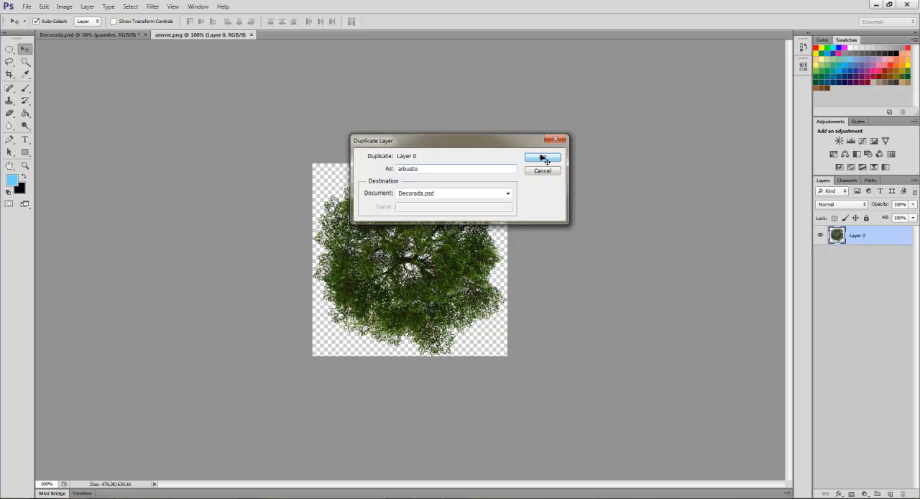
{"action": "left_click", "coordinate": [251, 35]}
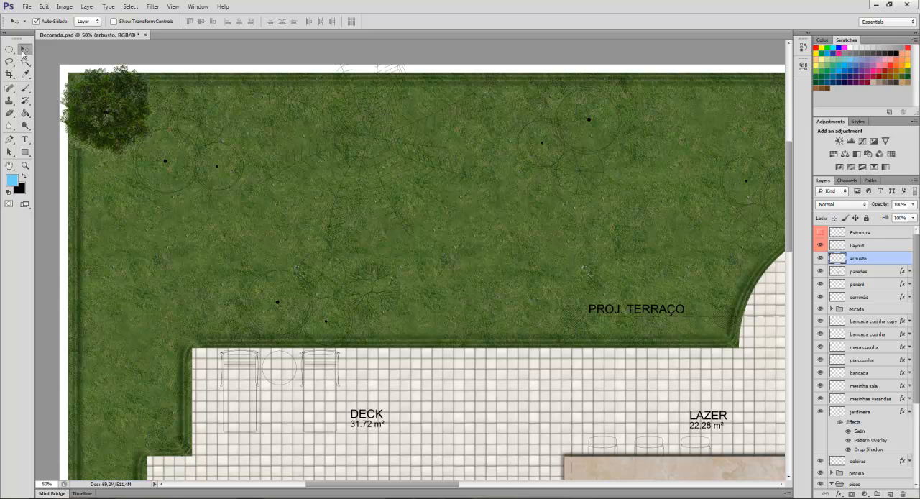
Scale the arbusto bush to about 72% and centre it on the dotted tree symbol near the garden's upper-left corner.
{"action": "left_click_drag", "start_coordinate": [97, 150], "coordinate": [142, 187]}
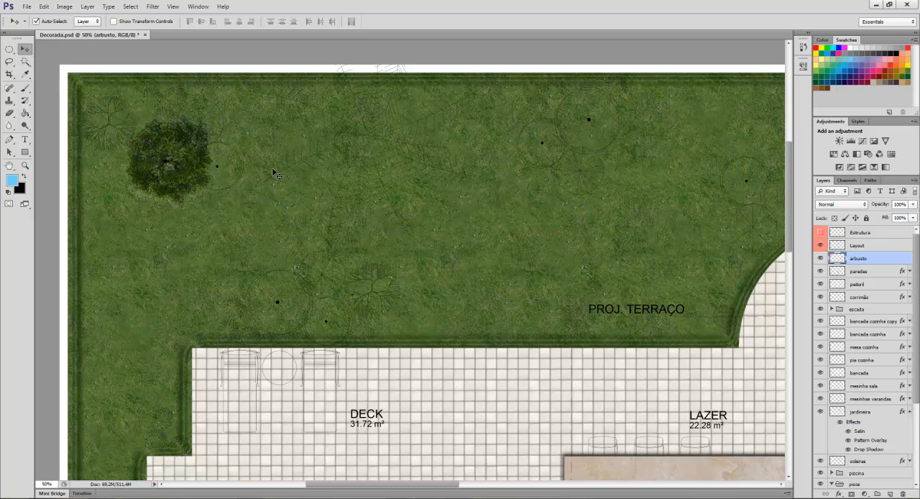
{"action": "key", "text": "ctrl+t"}
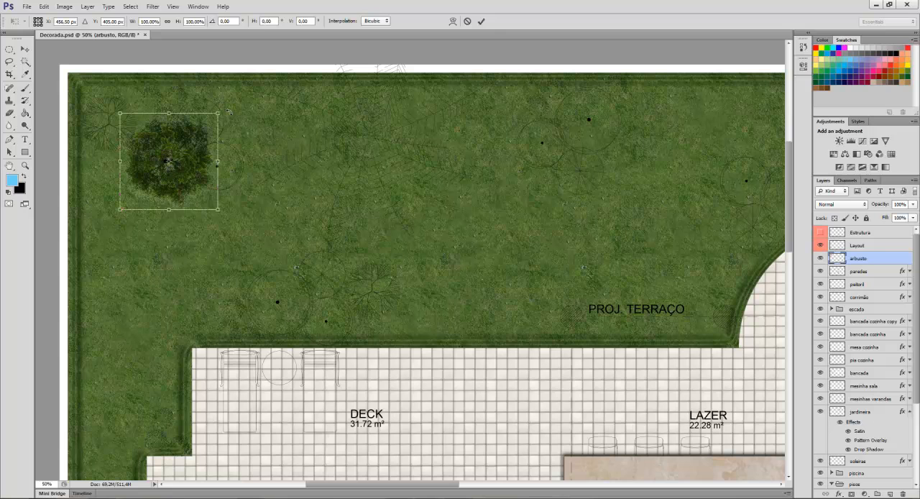
{"action": "left_click_drag", "start_coordinate": [220, 113], "coordinate": [190, 139]}
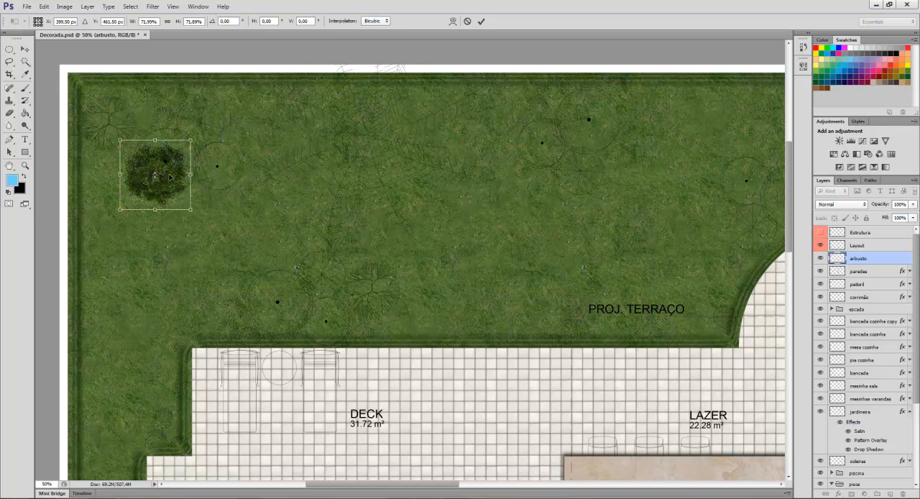
{"action": "left_click_drag", "start_coordinate": [170, 185], "coordinate": [181, 170]}
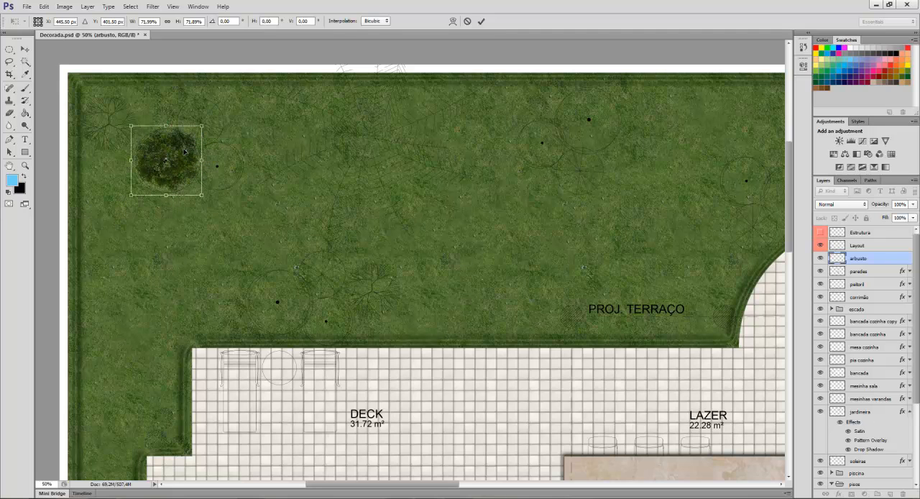
{"action": "left_click", "coordinate": [481, 21]}
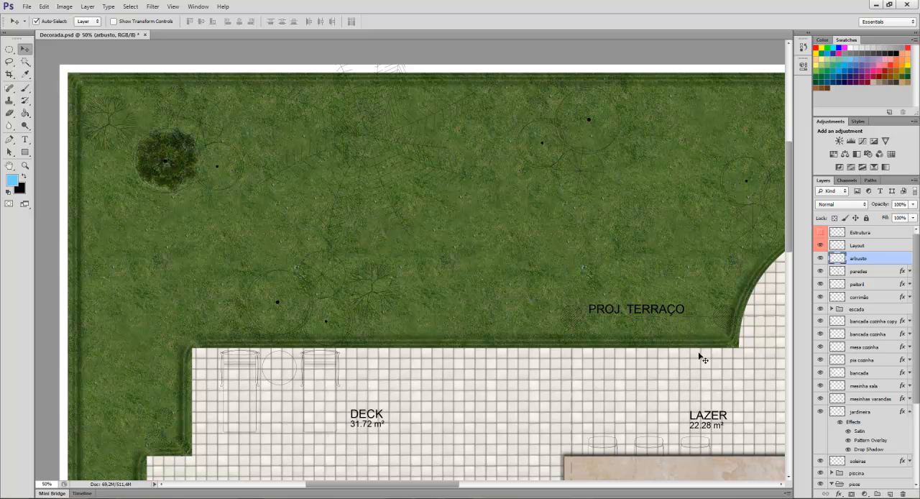
Add a drop shadow to the arbusto layer with a distance of 17 px and a size of 13 px.
{"action": "double_click", "coordinate": [885, 261]}
{"action": "left_click", "coordinate": [532, 292]}
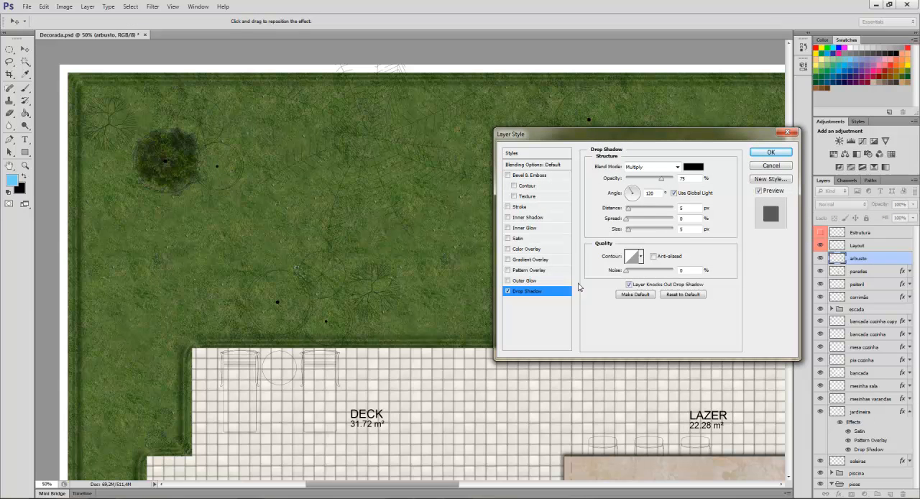
{"action": "left_click", "coordinate": [631, 209]}
{"action": "left_click_drag", "start_coordinate": [631, 210], "coordinate": [637, 216]}
{"action": "left_click", "coordinate": [630, 230]}
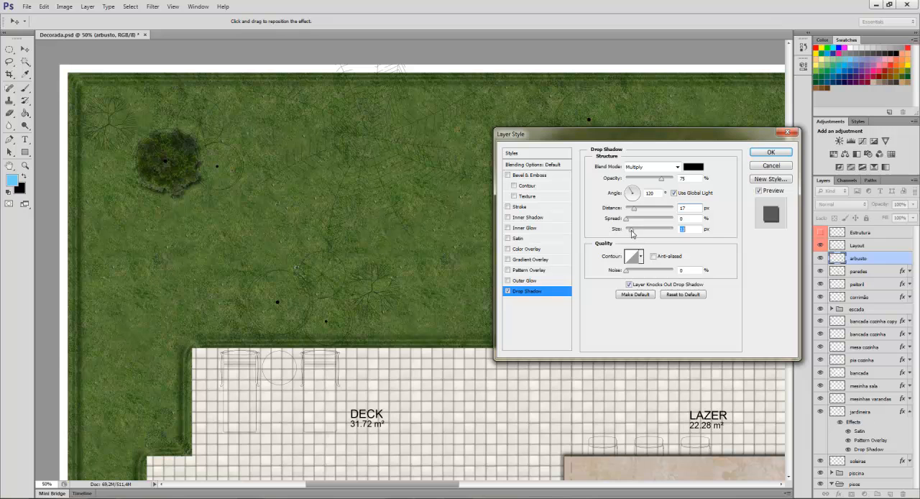
{"action": "left_click", "coordinate": [770, 151]}
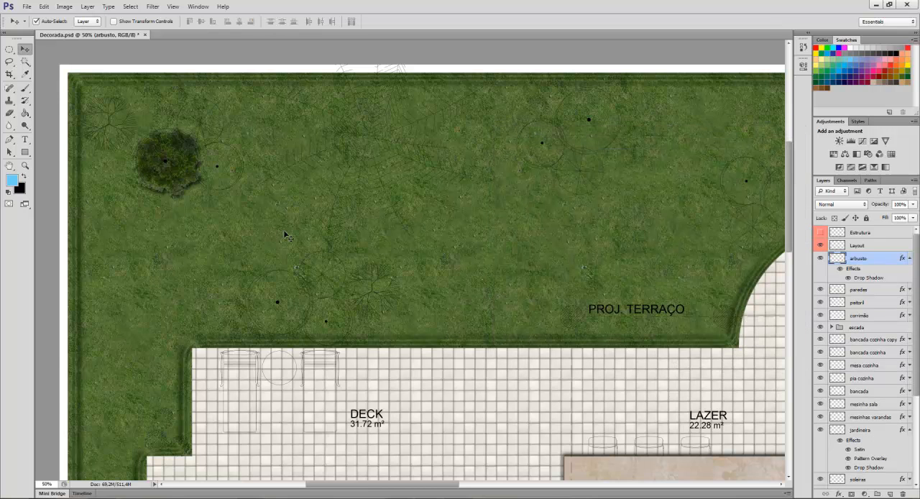
Following the reference plan, place three copies of the bush: above the deck, at the garden's upper-right tree symbol and in its upper-left corner.
{"action": "key", "text": "alt+Tab"}
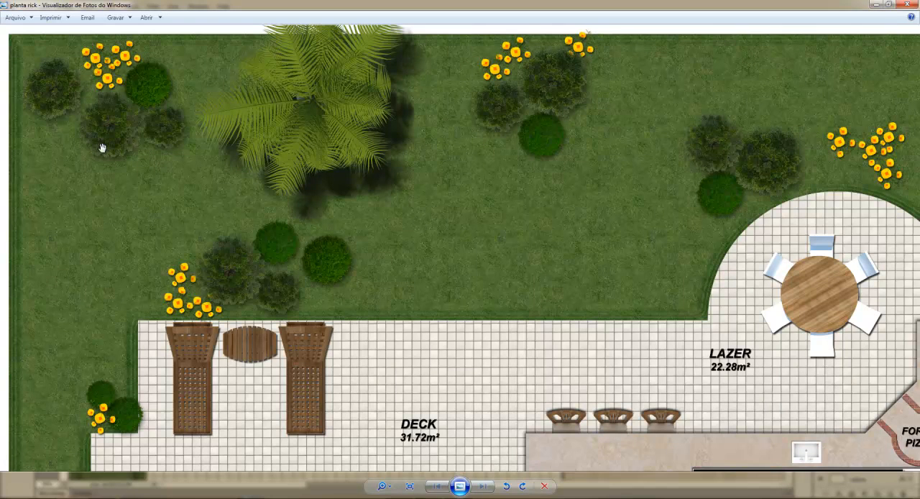
{"action": "key", "text": "alt+Tab"}
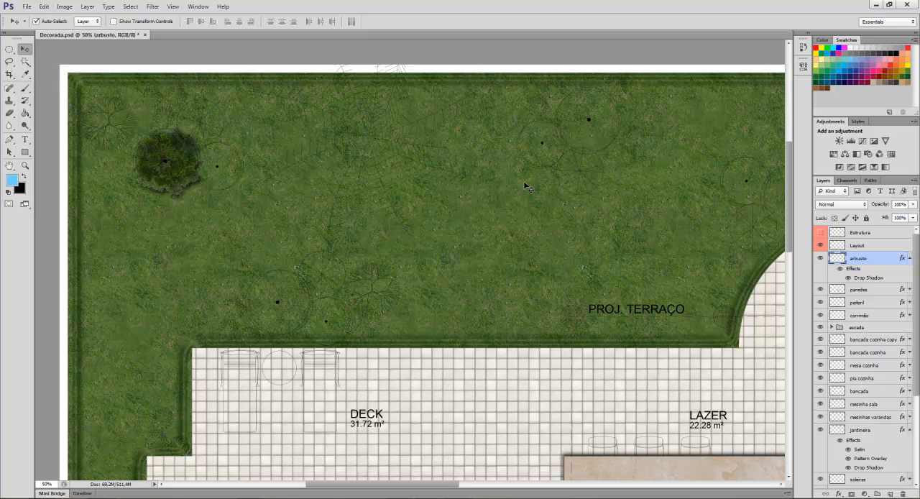
{"action": "left_click", "coordinate": [911, 260]}
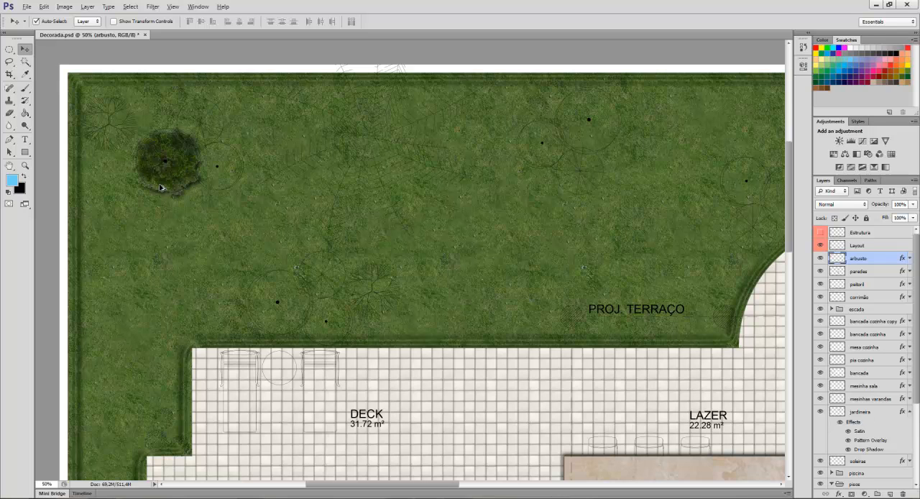
{"action": "left_click_drag", "start_coordinate": [161, 188], "coordinate": [269, 325]}
{"action": "left_click_drag", "start_coordinate": [269, 328], "coordinate": [119, 149]}
{"action": "key", "text": "ctrl+j"}
{"action": "key", "text": "ctrl+j"}
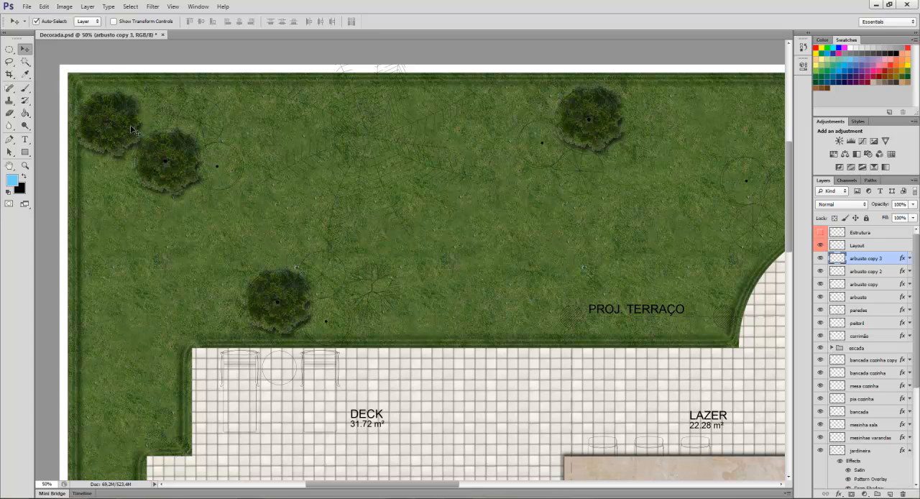
Scale down the bush copy in the garden's upper-left corner to fit its tree symbol.
{"action": "key", "text": "ctrl+t"}
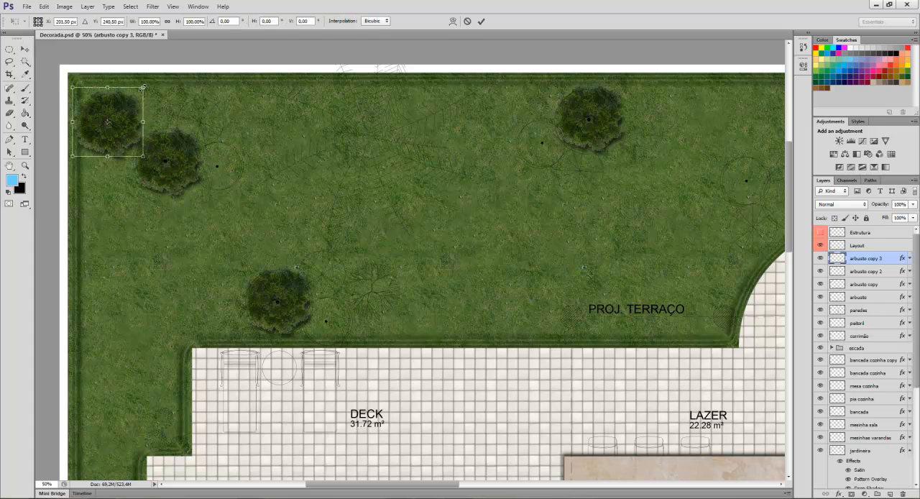
{"action": "left_click_drag", "start_coordinate": [144, 87], "coordinate": [136, 93]}
{"action": "key", "text": "Return"}
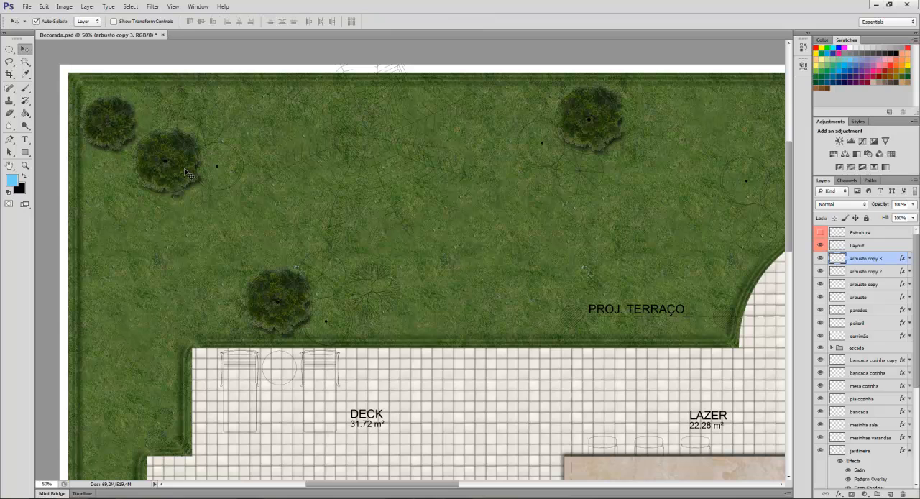
After checking the reference plan, copy the small corner bush beside the first large bush and move the copy's layer below arbusto.
{"action": "left_click", "coordinate": [413, 498]}
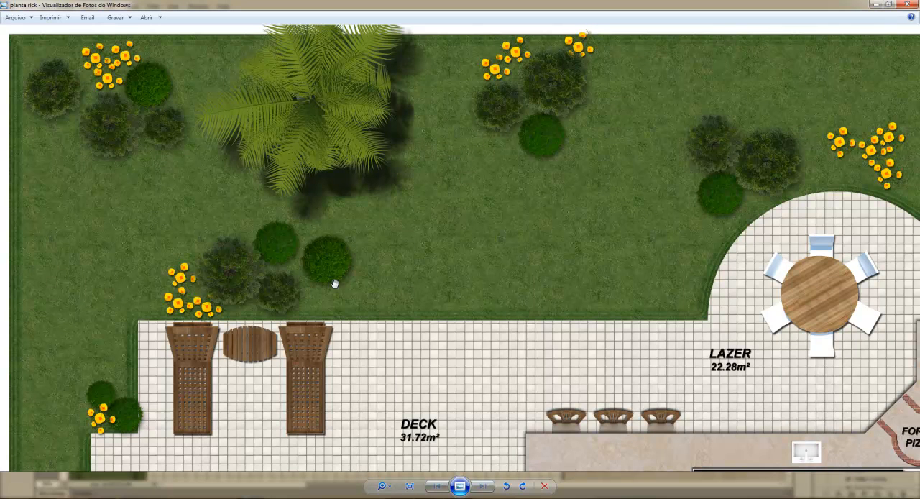
{"action": "key", "text": "alt+Tab"}
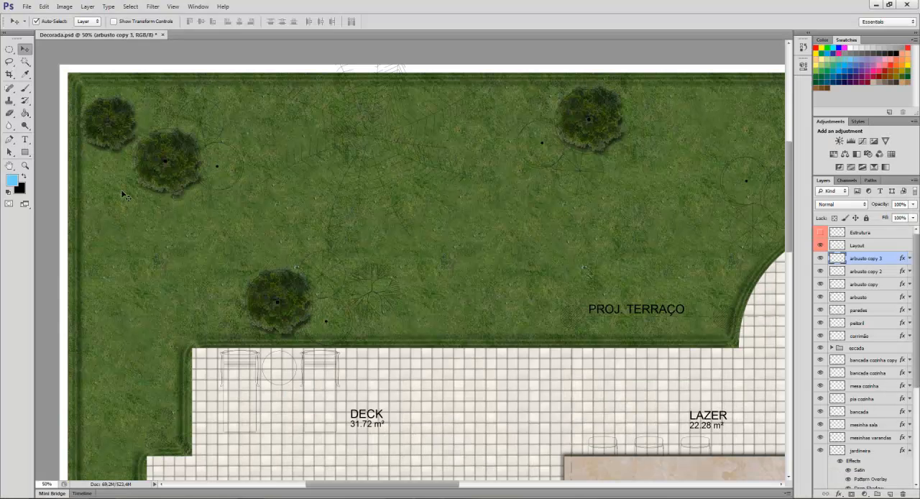
{"action": "left_click_drag", "start_coordinate": [117, 148], "coordinate": [235, 188]}
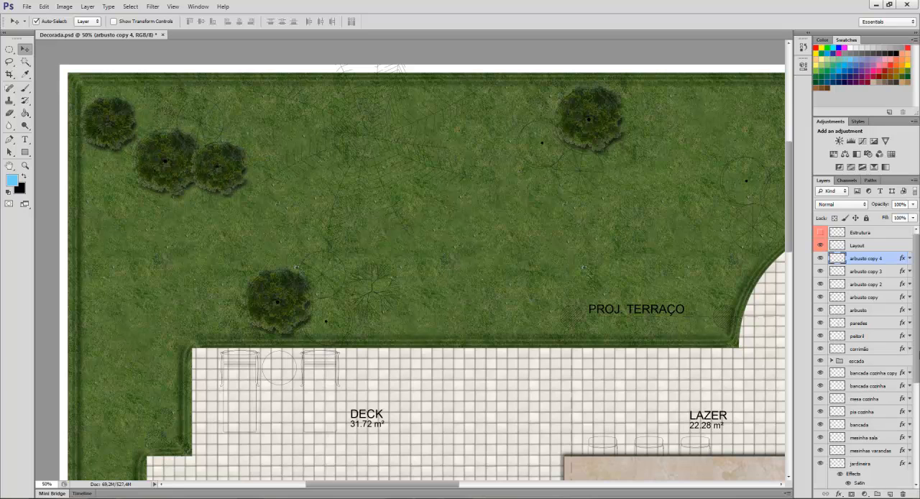
{"action": "left_click_drag", "start_coordinate": [889, 260], "coordinate": [879, 316]}
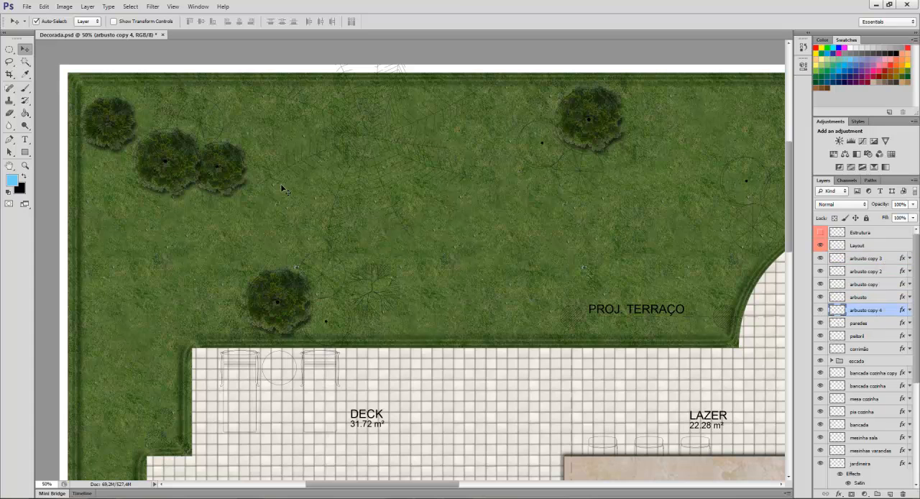
Place three more small bush copies: beside the bush above the deck, below the upper-right bush and near the curved terrace edge.
{"action": "left_click_drag", "start_coordinate": [247, 191], "coordinate": [595, 167]}
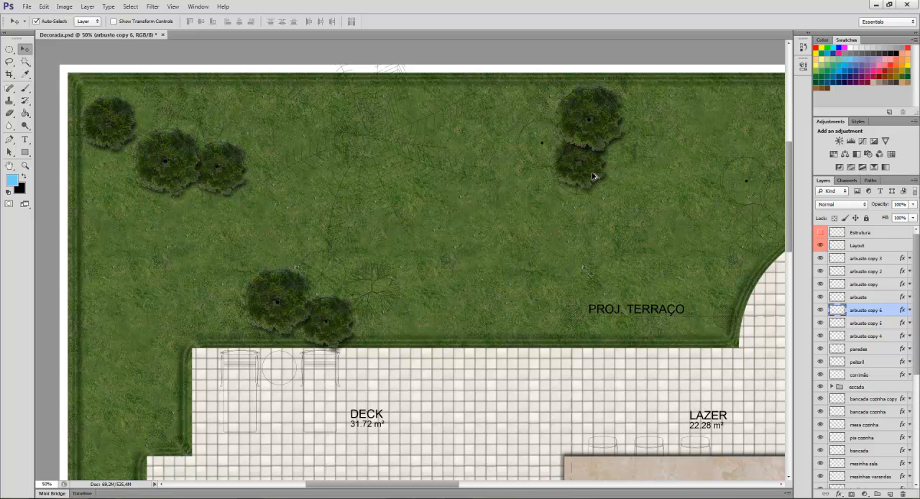
{"action": "left_click_drag", "start_coordinate": [725, 237], "coordinate": [766, 242]}
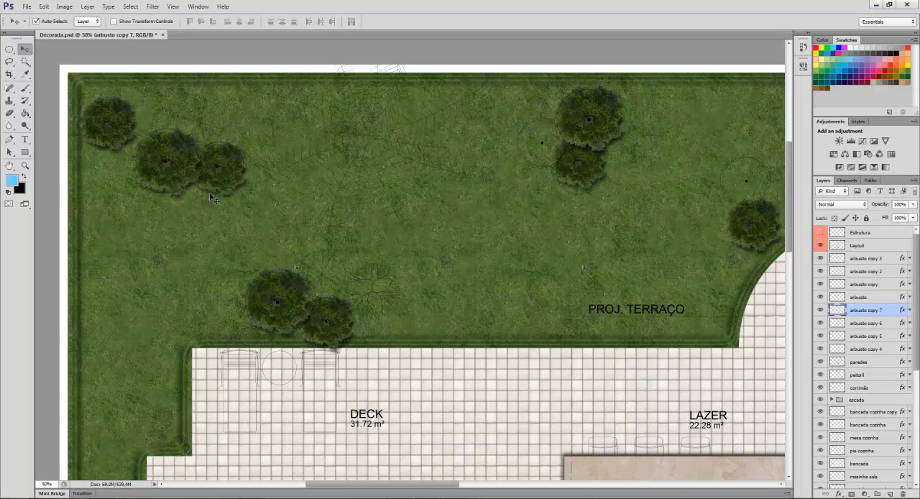
Open the round green tree image arvore-2 from the BLOCOS PNG folder.
{"action": "key", "text": "ctrl+o"}
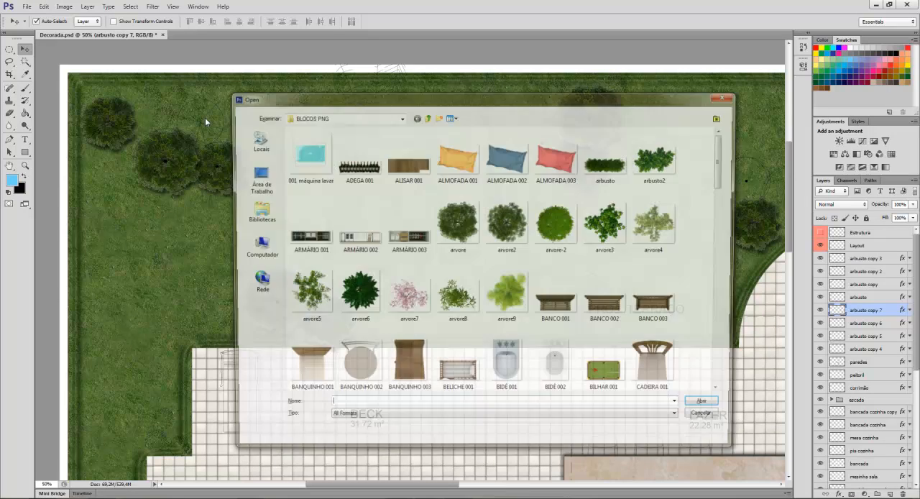
{"action": "left_click", "coordinate": [558, 224]}
{"action": "left_click", "coordinate": [709, 408]}
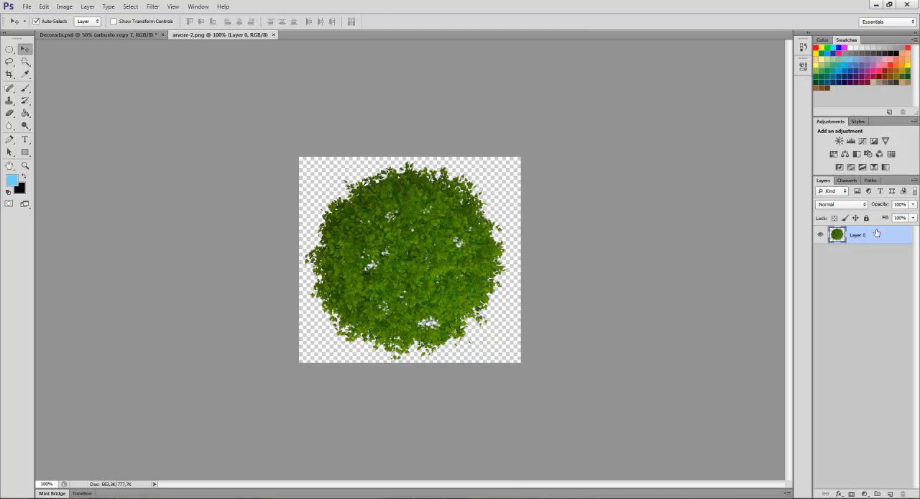
Duplicate the arvore-2 layer into Decorada.psd under the name "arbusto 2".
{"action": "right_click", "coordinate": [878, 233]}
{"action": "left_click", "coordinate": [791, 200]}
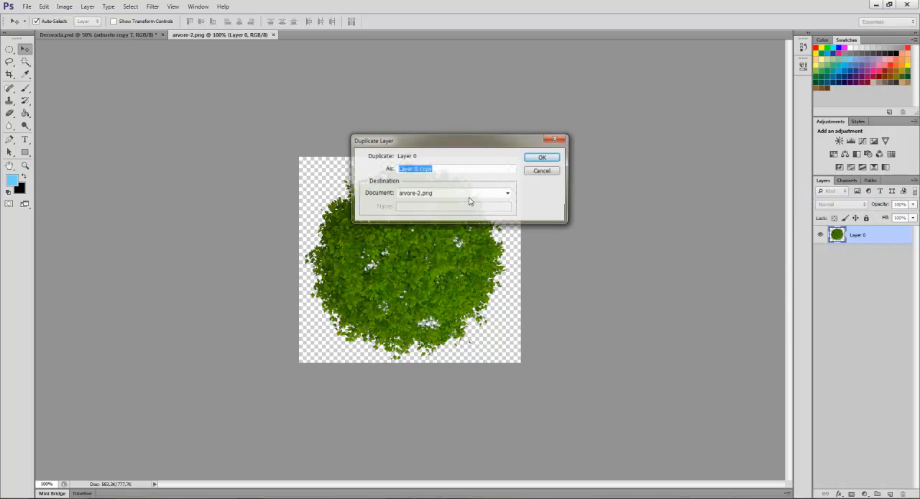
{"action": "left_click", "coordinate": [463, 194]}
{"action": "left_click", "coordinate": [420, 202]}
{"action": "left_click", "coordinate": [436, 167]}
{"action": "type", "text": "arbusto 2"}
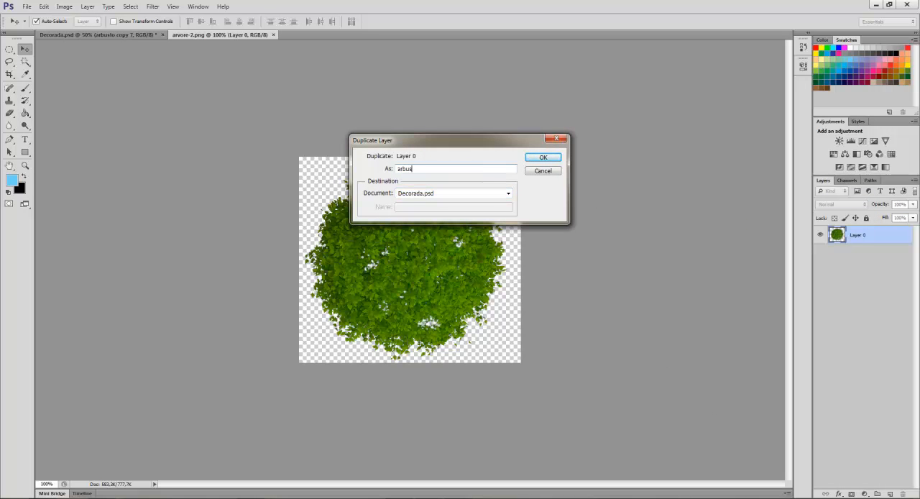
{"action": "left_click", "coordinate": [544, 156]}
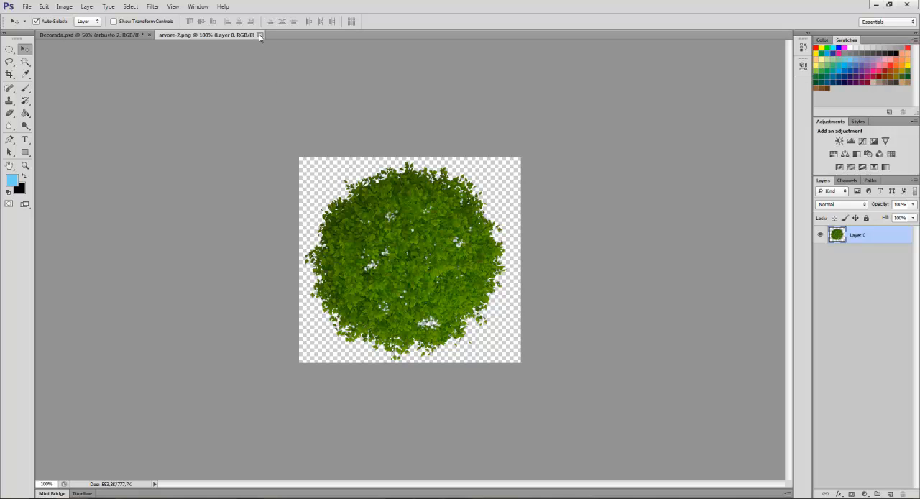
Close arvore-2.png, scale the arbusto 2 bush to about 47% and place it just above the upper-left pair of bushes.
{"action": "left_click", "coordinate": [260, 34]}
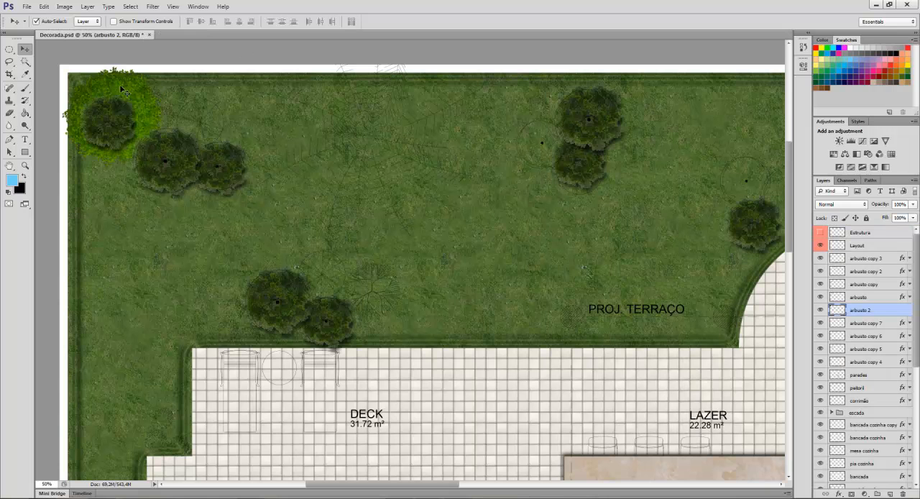
{"action": "left_click_drag", "start_coordinate": [120, 92], "coordinate": [300, 107]}
{"action": "key", "text": "ctrl+t"}
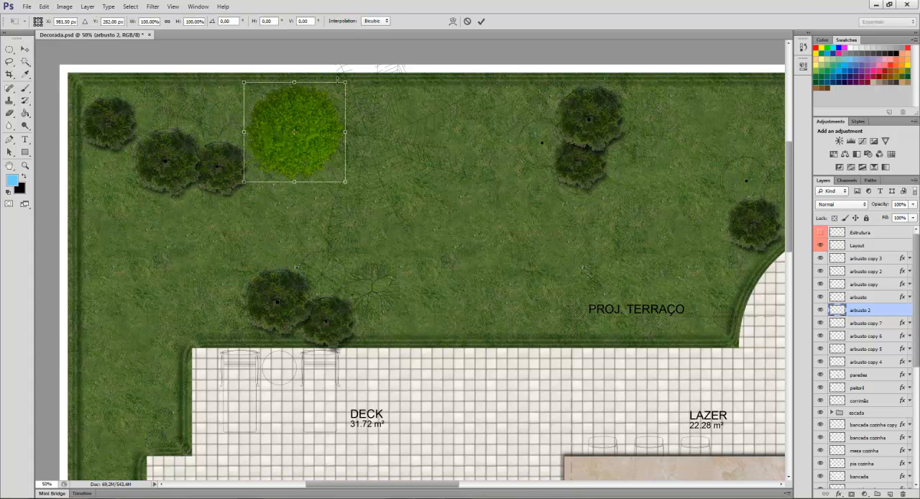
{"action": "left_click_drag", "start_coordinate": [346, 81], "coordinate": [214, 118]}
{"action": "key", "text": "Return"}
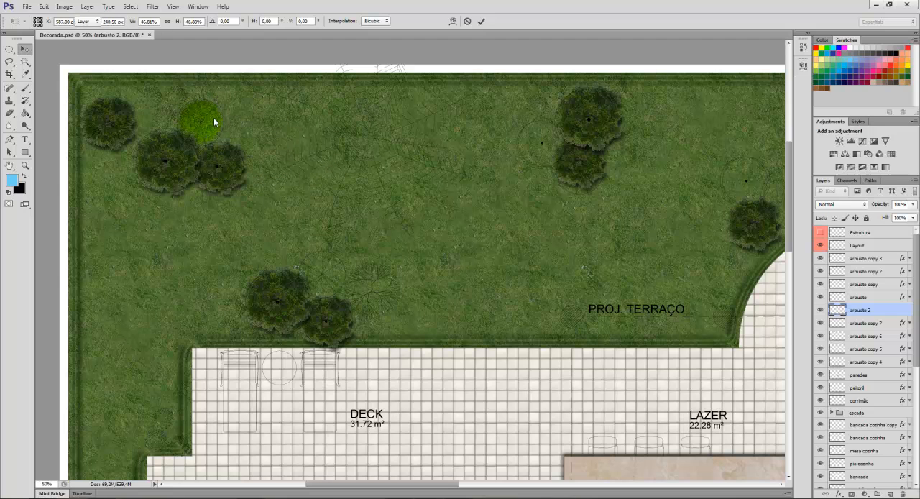
Add a drop shadow with a distance of 9 px and a small blur size to the arbusto 2 layer.
{"action": "double_click", "coordinate": [882, 311]}
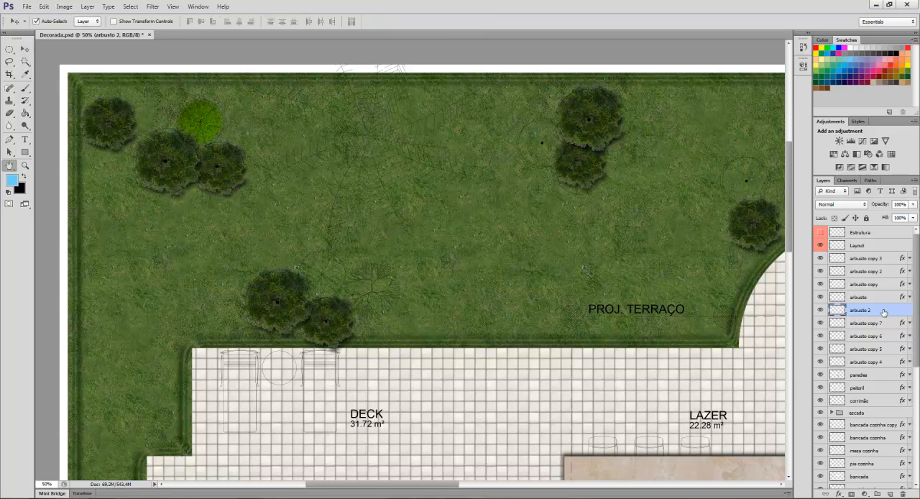
{"action": "left_click", "coordinate": [532, 291]}
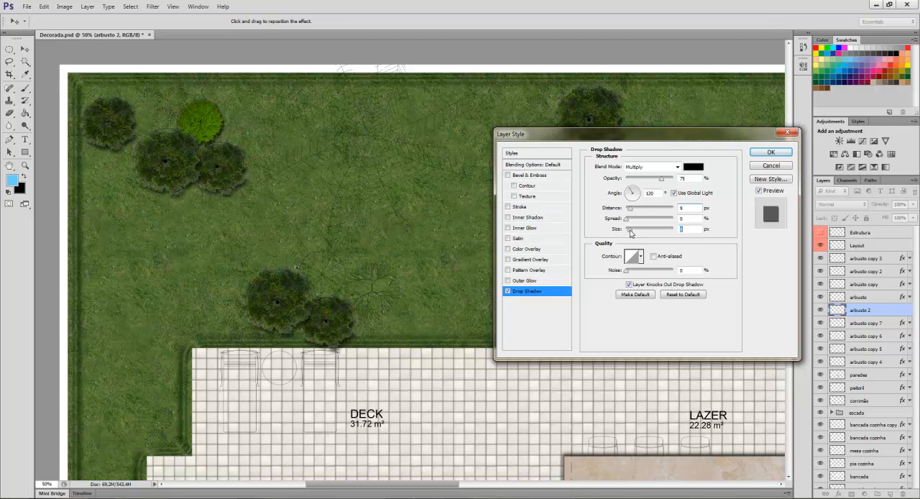
{"action": "left_click_drag", "start_coordinate": [630, 230], "coordinate": [633, 229]}
{"action": "left_click", "coordinate": [768, 154]}
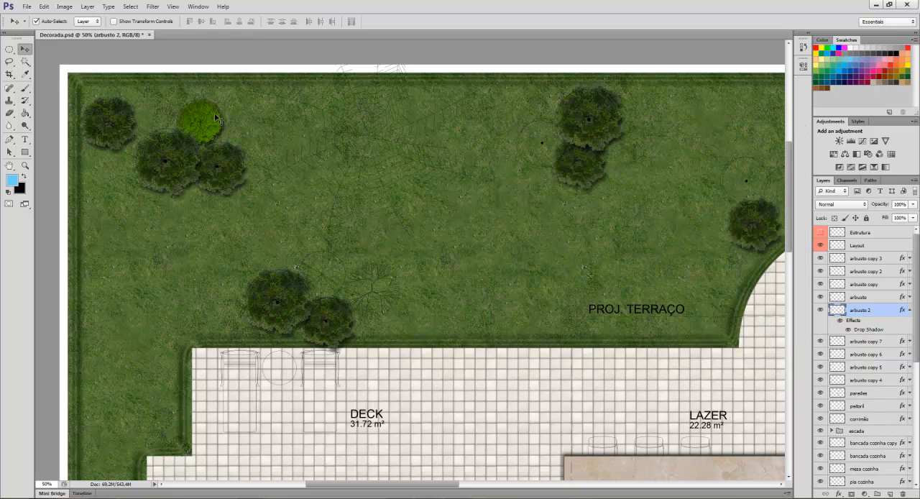
After comparing the bright bush with the reference plan, select the pixels of the arbusto 2 layer.
{"action": "scroll", "coordinate": [226, 127], "scroll_direction": "up", "scroll_amount": 3}
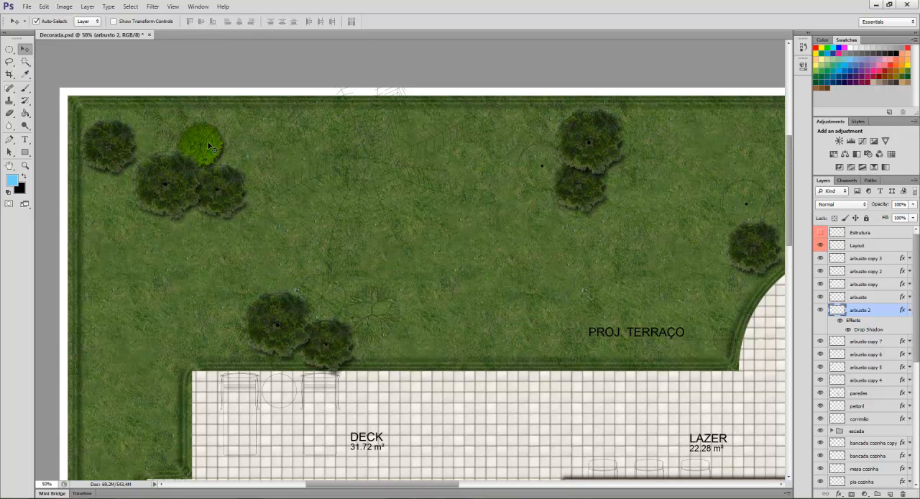
{"action": "scroll", "coordinate": [212, 149], "scroll_direction": "up", "scroll_amount": 1}
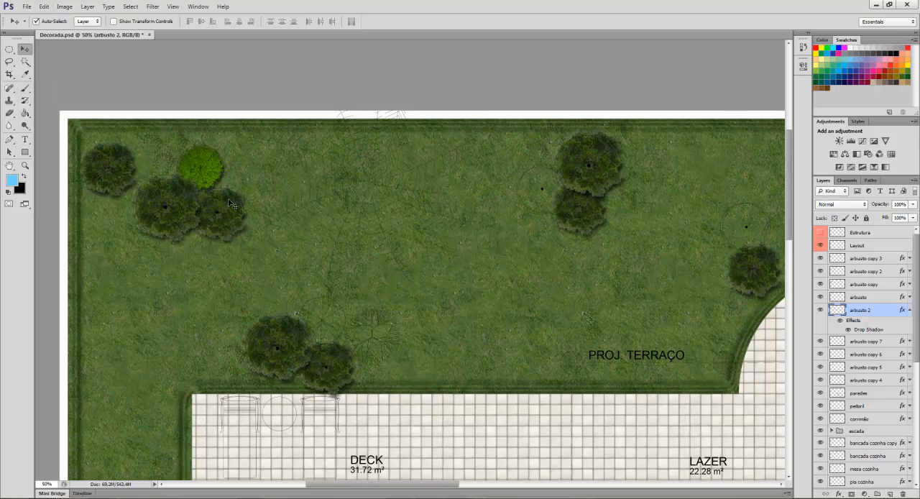
{"action": "key", "text": "ctrl+plus"}
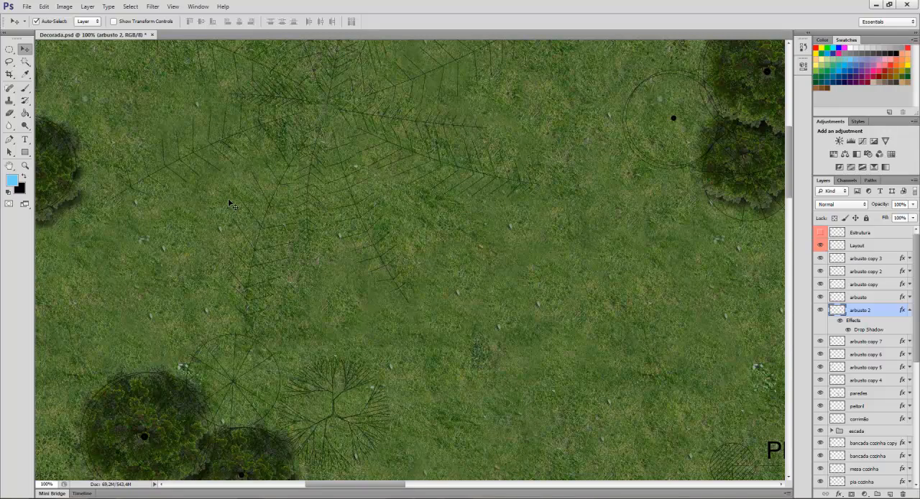
{"action": "left_click_drag", "start_coordinate": [206, 199], "coordinate": [486, 312]}
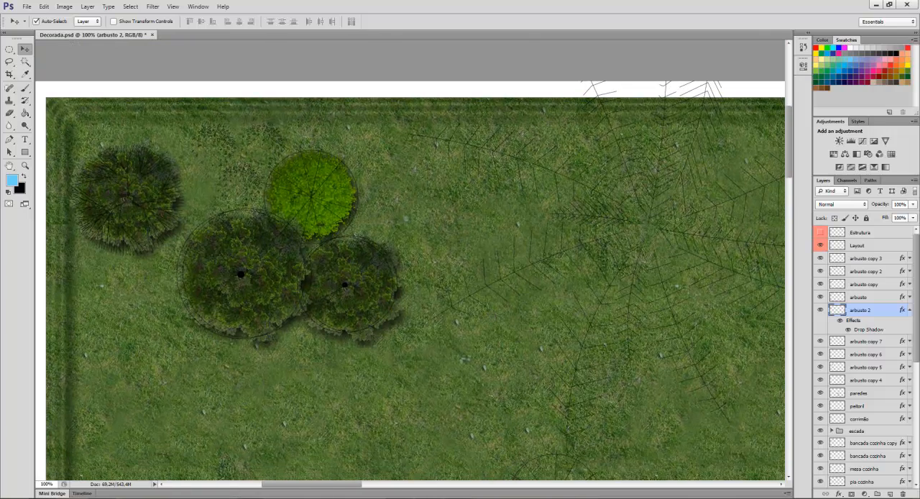
{"action": "key", "text": "alt+Tab"}
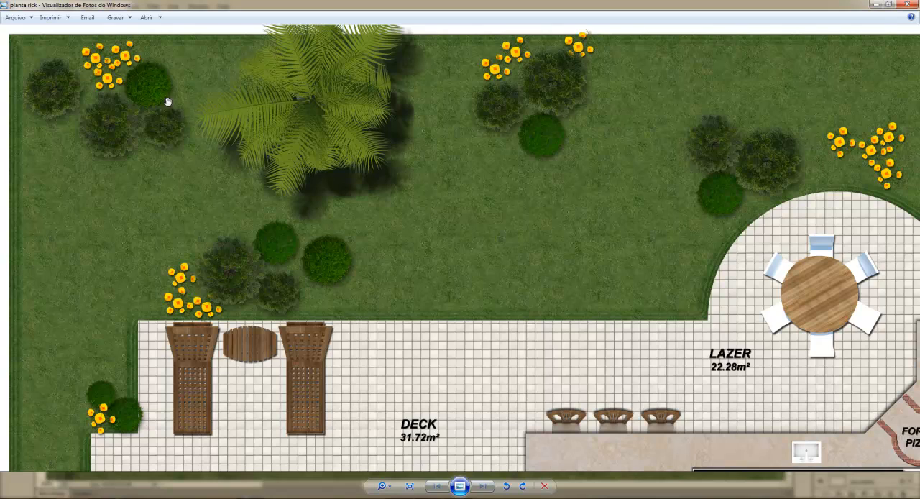
{"action": "key", "text": "alt+Tab"}
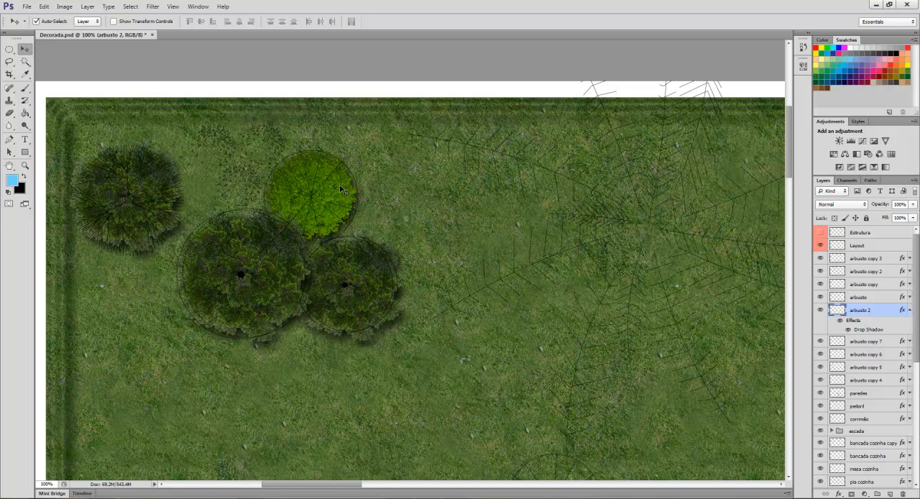
{"action": "left_click", "coordinate": [910, 310]}
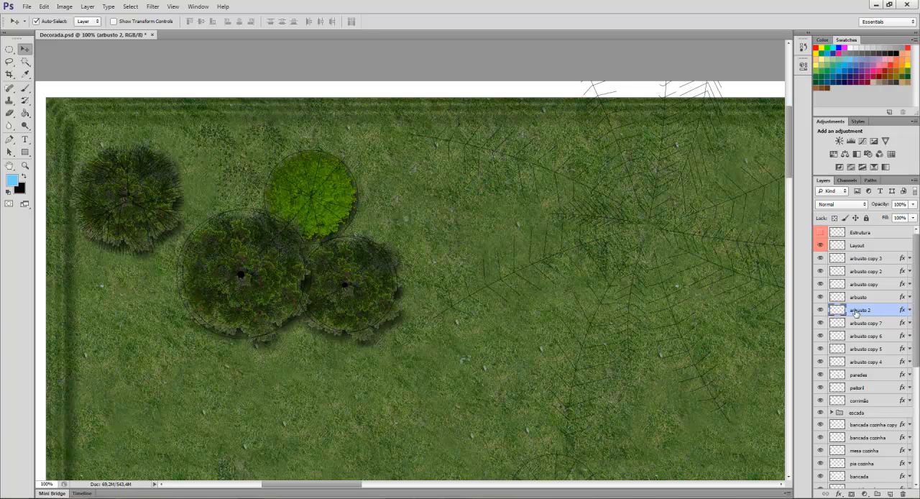
{"action": "right_click", "coordinate": [880, 313]}
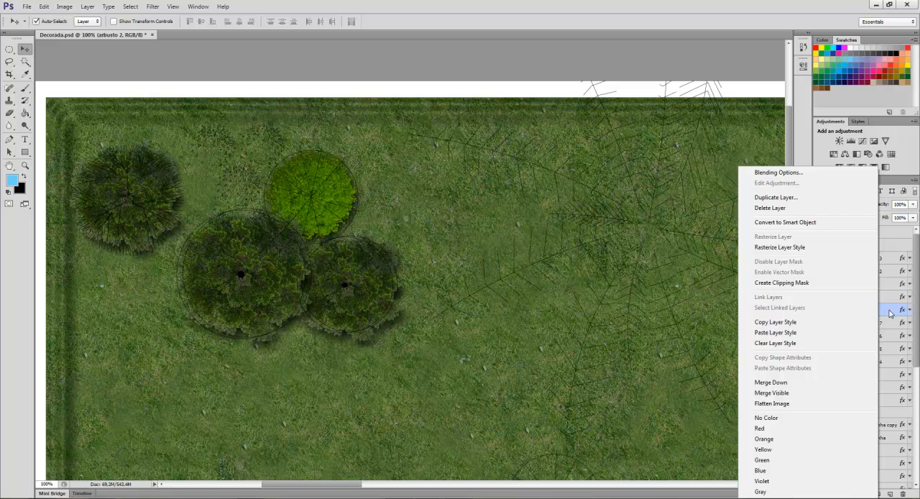
{"action": "left_click", "coordinate": [890, 314]}
{"action": "right_click", "coordinate": [839, 311]}
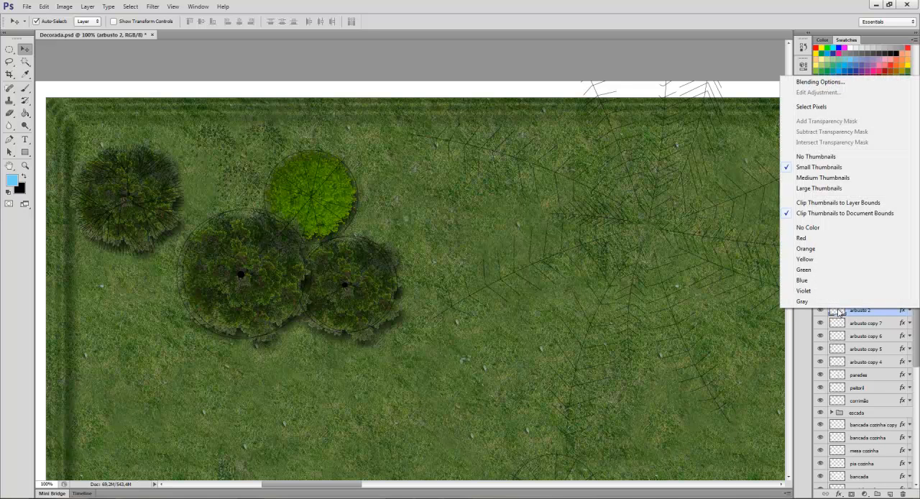
{"action": "left_click", "coordinate": [884, 315]}
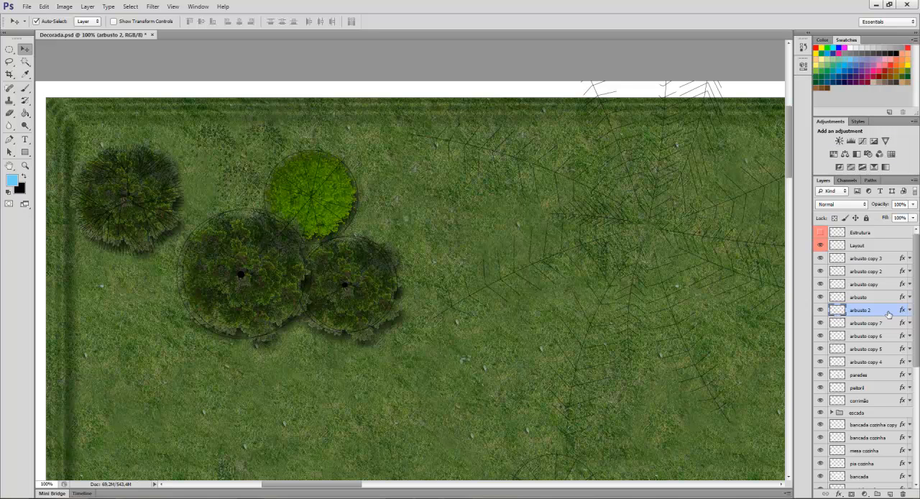
{"action": "right_click", "coordinate": [838, 311]}
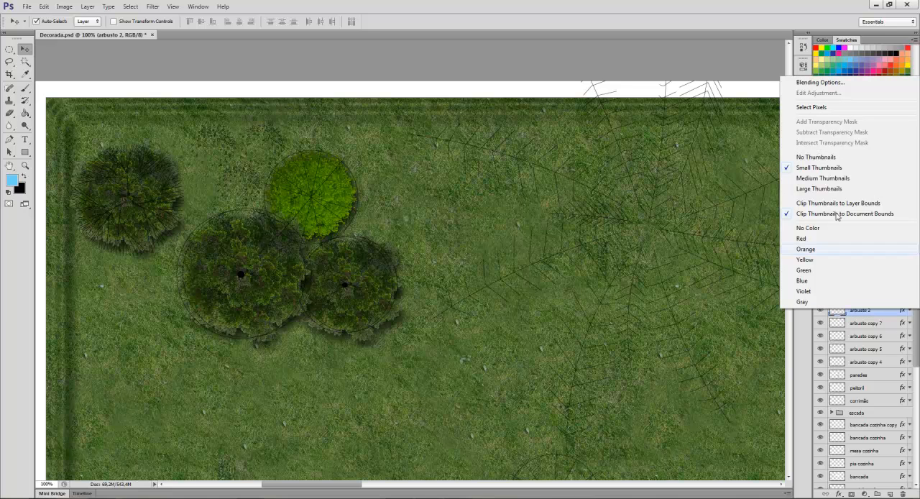
{"action": "left_click", "coordinate": [835, 107]}
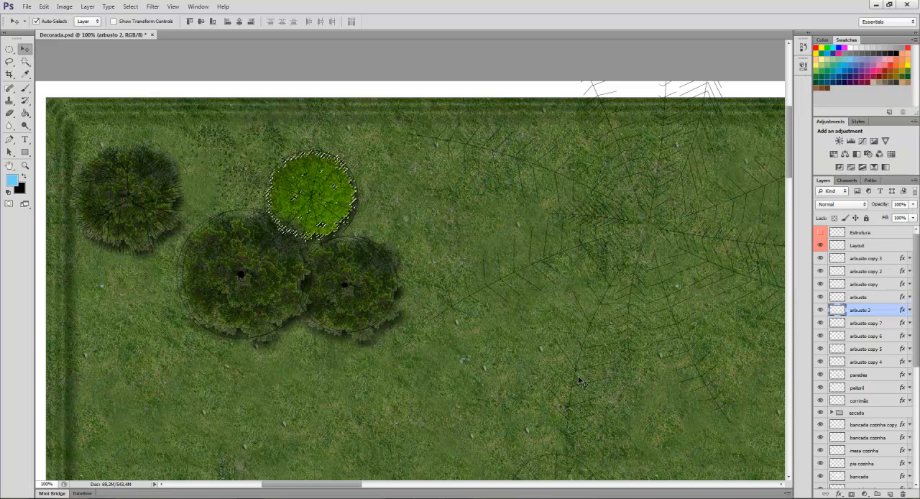
Darken the selected bush with a Hue/Saturation adjustment layer by lowering its lightness.
{"action": "left_click", "coordinate": [835, 157]}
{"action": "left_click", "coordinate": [699, 165]}
{"action": "left_click", "coordinate": [704, 165]}
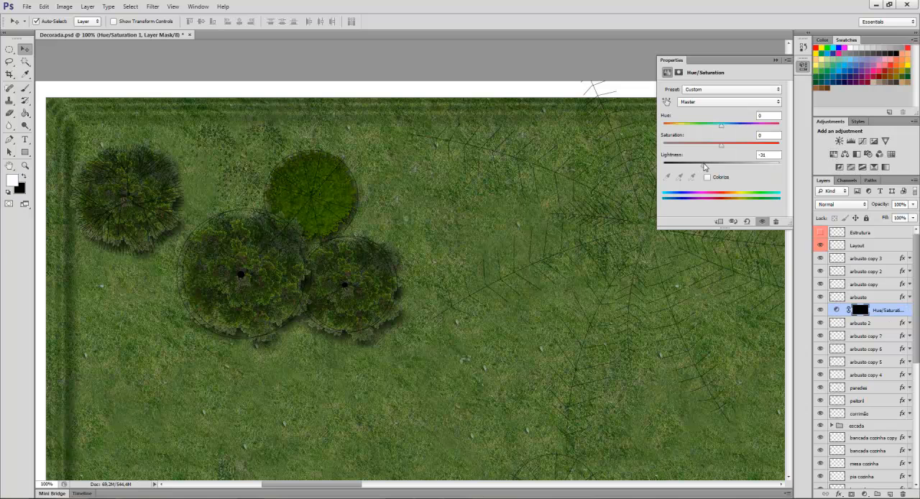
{"action": "left_click_drag", "start_coordinate": [698, 166], "coordinate": [701, 166]}
{"action": "left_click", "coordinate": [708, 166]}
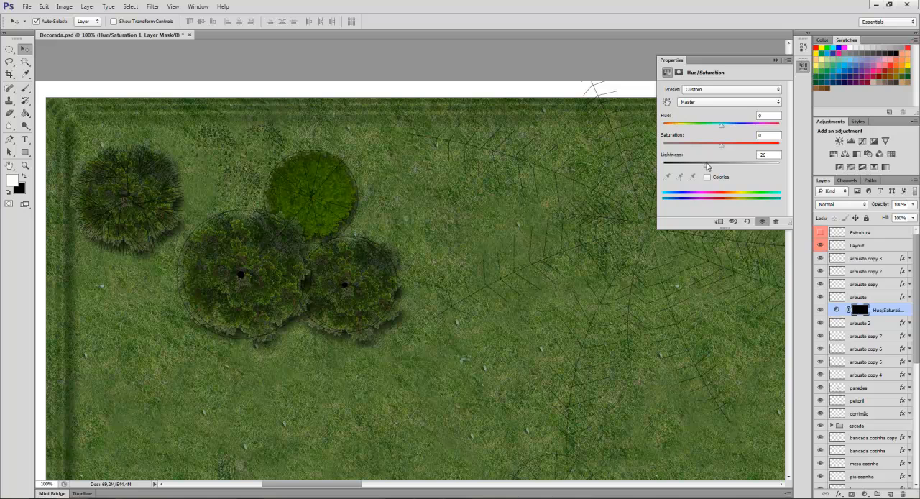
{"action": "left_click", "coordinate": [776, 61]}
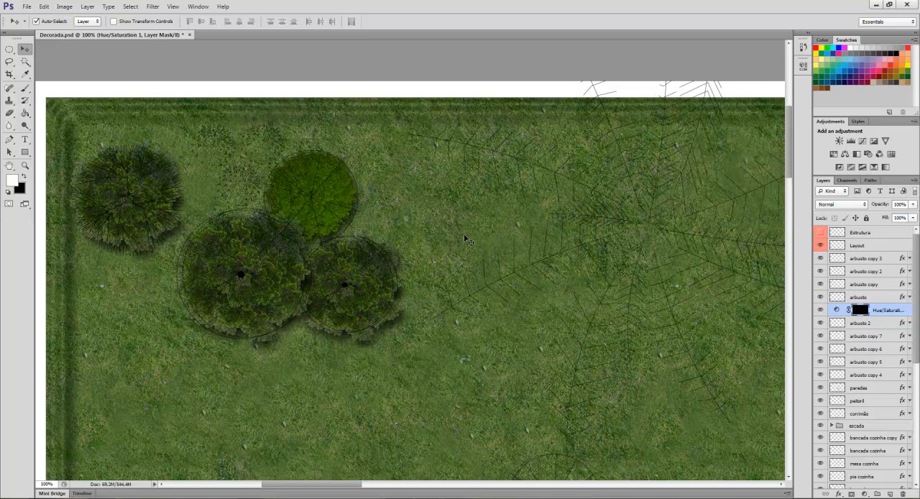
Try to copy the darkened round bush above the bush pair near the deck, and undo the copy.
{"action": "left_click", "coordinate": [875, 324]}
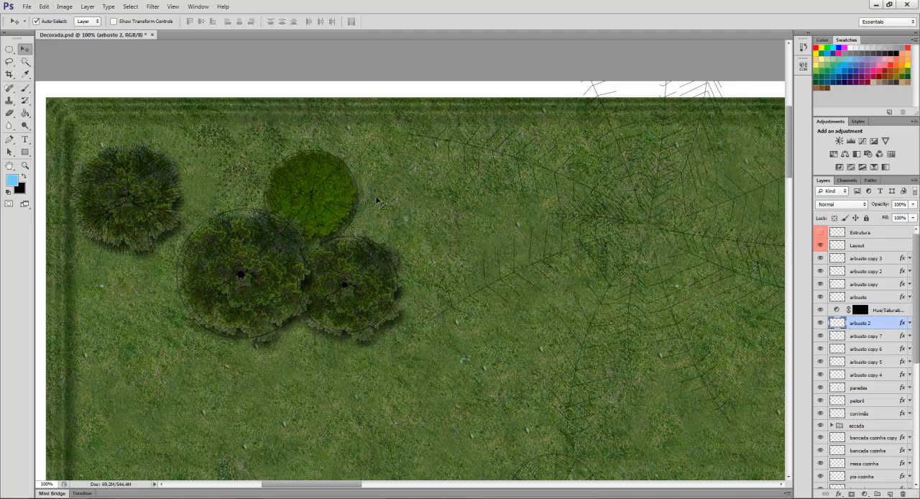
{"action": "scroll", "coordinate": [346, 264], "scroll_direction": "down", "scroll_amount": 1}
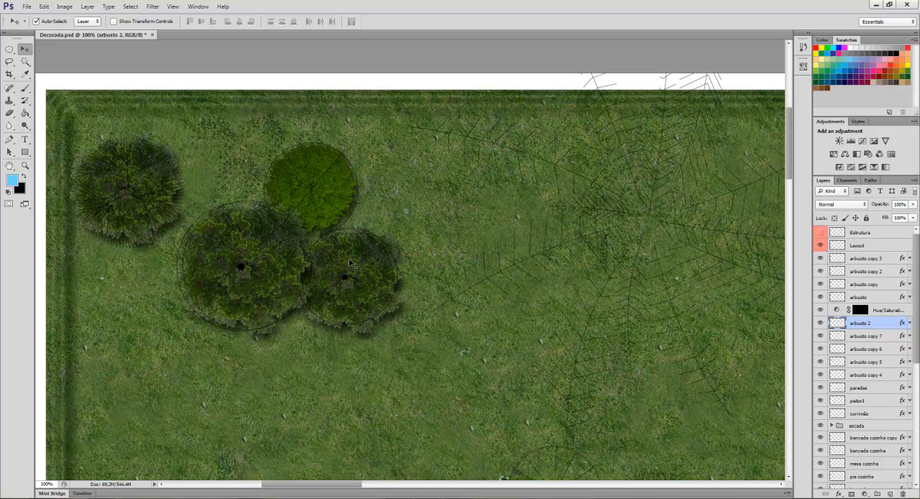
{"action": "key", "text": "ctrl+minus"}
{"action": "key", "text": "ctrl+minus"}
{"action": "scroll", "coordinate": [420, 295], "scroll_direction": "down", "scroll_amount": 5}
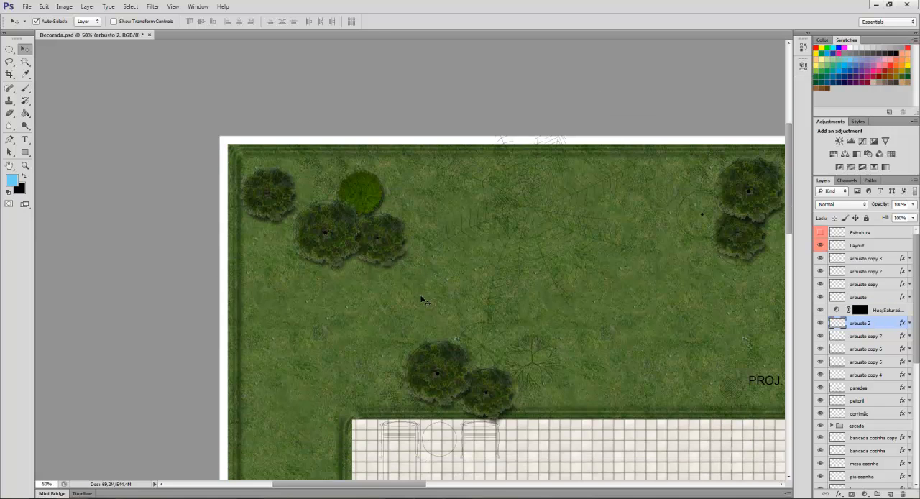
{"action": "left_click_drag", "start_coordinate": [391, 199], "coordinate": [489, 313]}
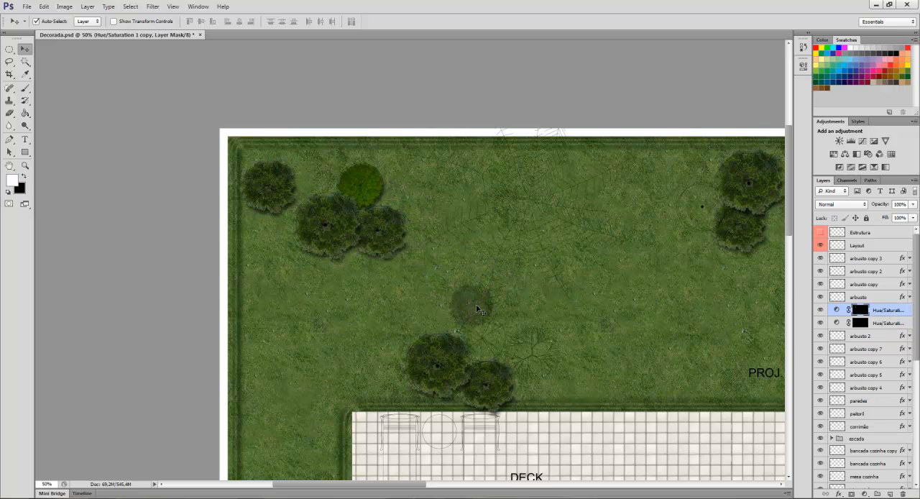
{"action": "key", "text": "ctrl+z"}
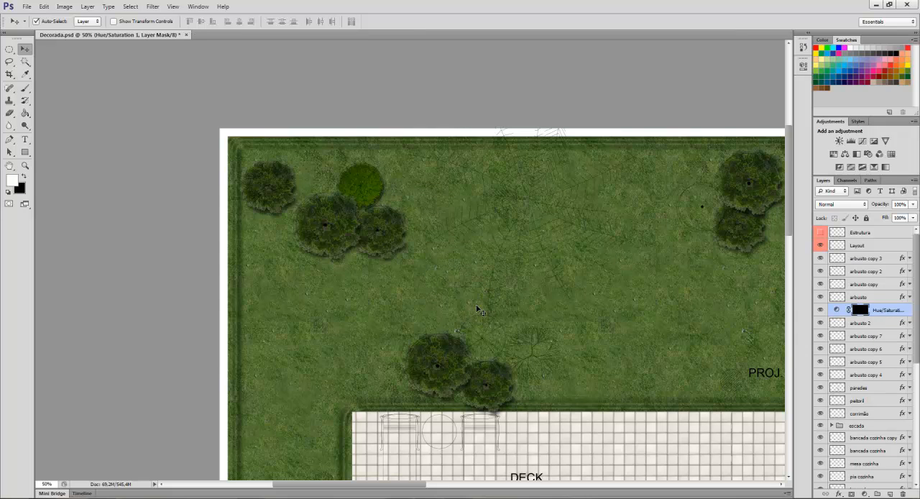
Merge the Hue/Saturation adjustment layer with the arbusto 2 layer.
{"action": "left_click", "coordinate": [881, 325], "text": "shift"}
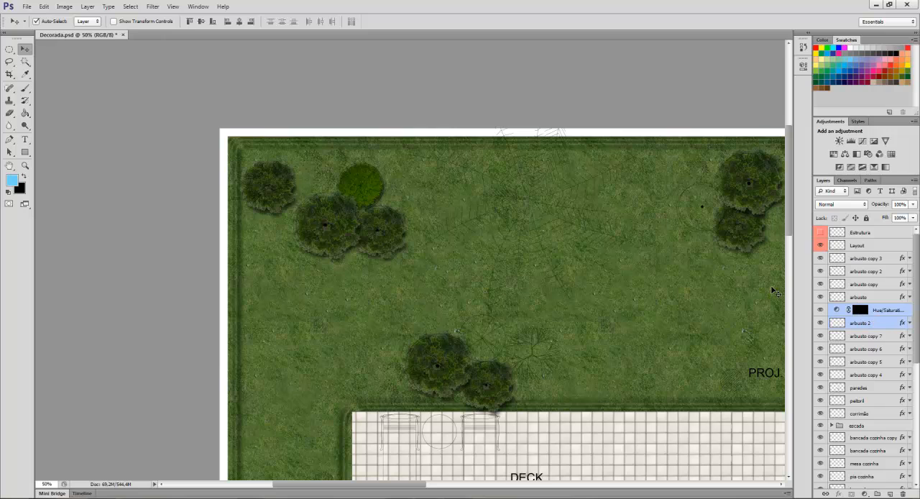
{"action": "right_click", "coordinate": [880, 324]}
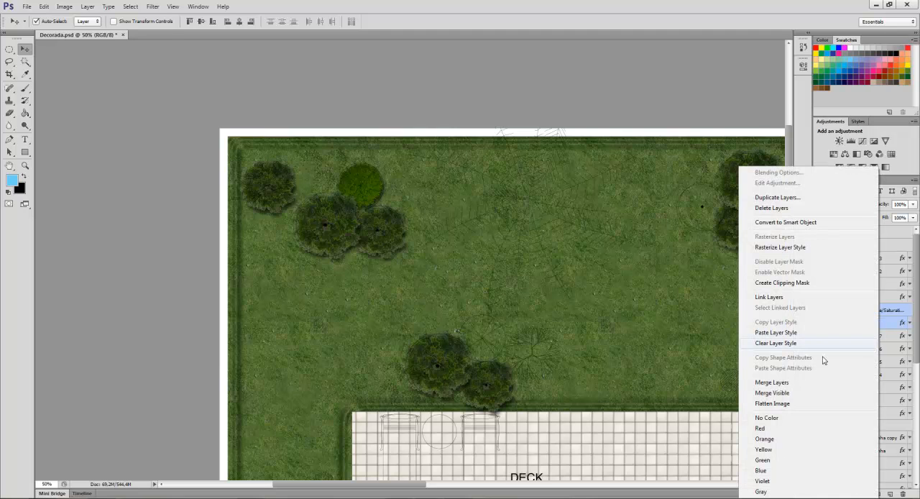
{"action": "left_click", "coordinate": [791, 383]}
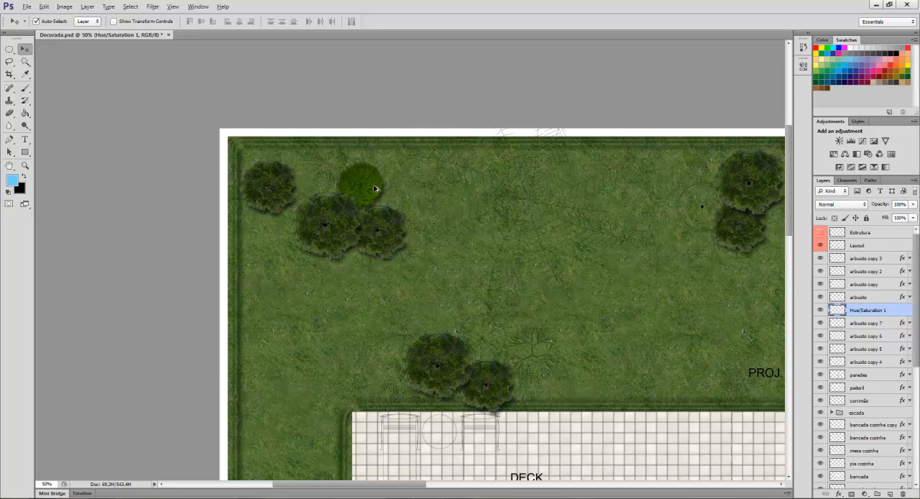
Copy the merged round bush above the bush pair by the deck and beside the upper-right bush pair.
{"action": "left_click_drag", "start_coordinate": [379, 188], "coordinate": [494, 340]}
{"action": "left_click_drag", "start_coordinate": [494, 340], "coordinate": [721, 208]}
{"action": "left_click_drag", "start_coordinate": [396, 488], "coordinate": [430, 486]}
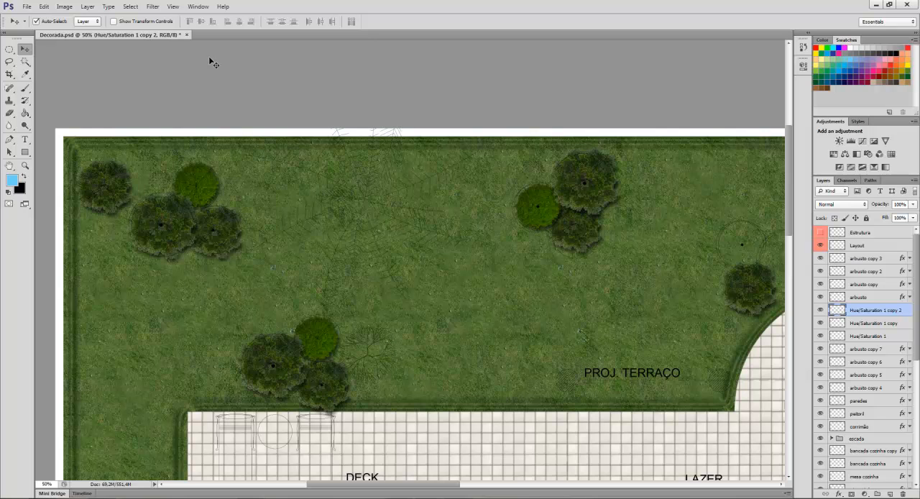
Open the tree image arvore2 from the BLOCOS PNG folder.
{"action": "left_click", "coordinate": [26, 7]}
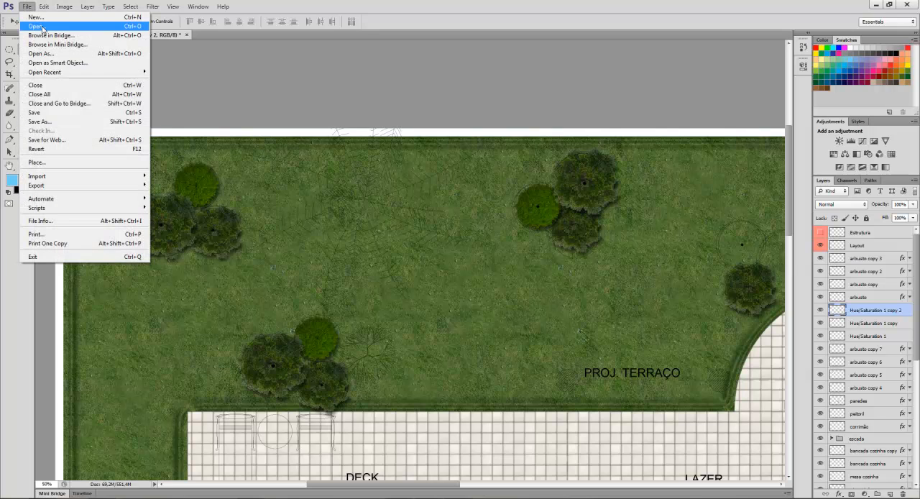
{"action": "left_click", "coordinate": [43, 23]}
{"action": "left_click", "coordinate": [507, 225]}
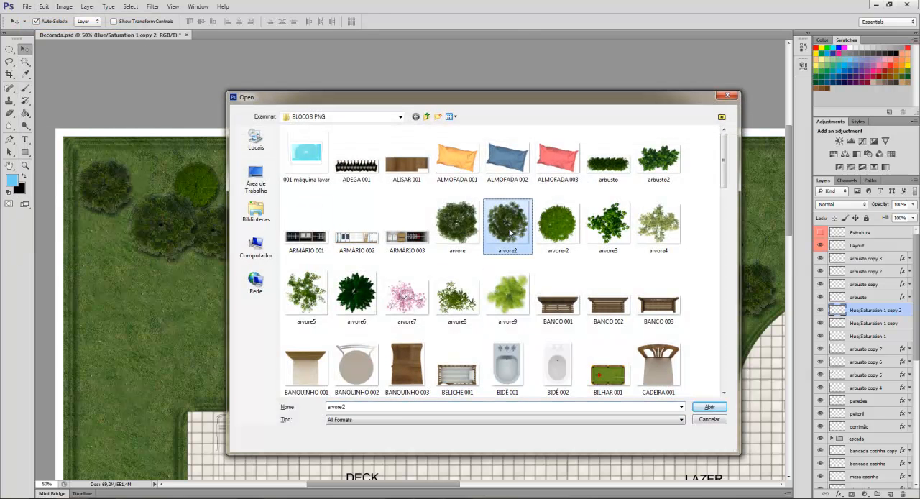
{"action": "left_click", "coordinate": [709, 407]}
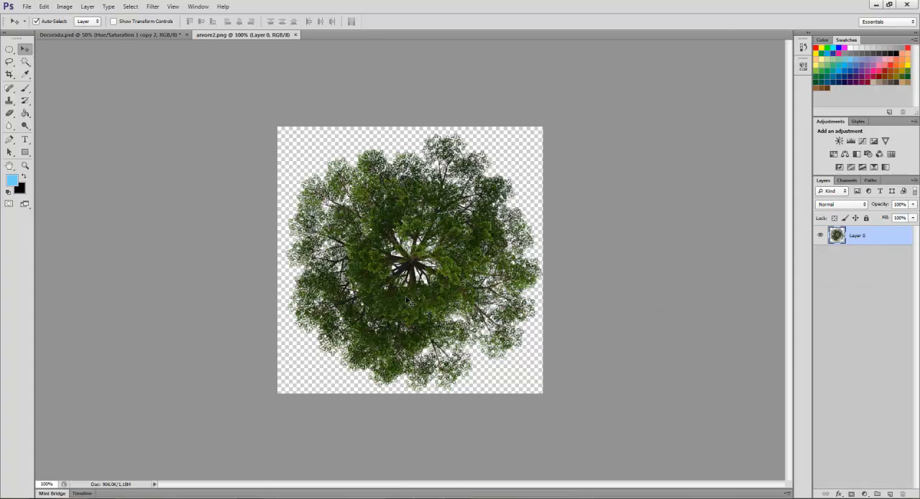
Duplicate the arvore2 layer into Decorada.psd under the name "arbusto 3".
{"action": "right_click", "coordinate": [885, 242]}
{"action": "left_click", "coordinate": [813, 201]}
{"action": "left_click", "coordinate": [508, 195]}
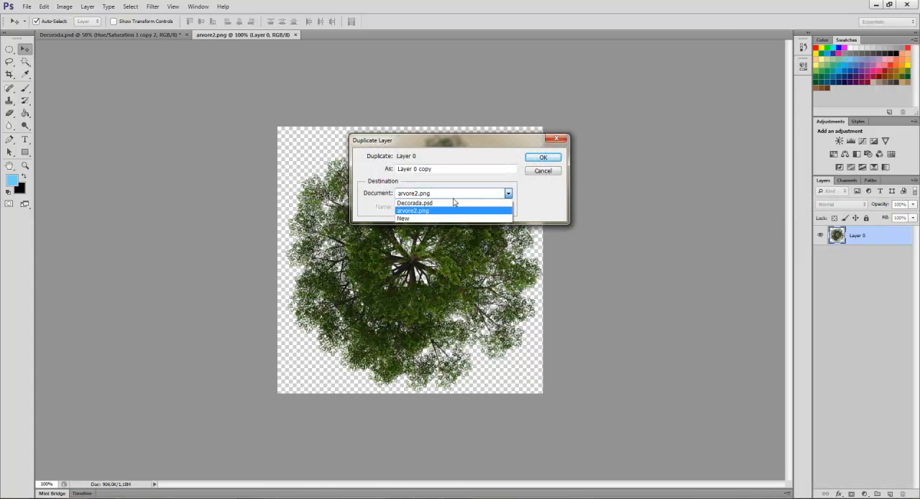
{"action": "left_click", "coordinate": [437, 203]}
{"action": "type", "text": "arbusto 3"}
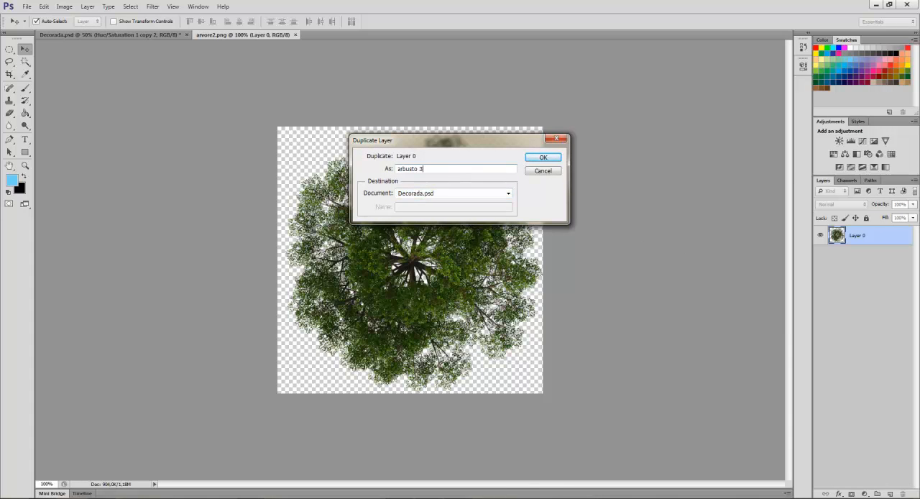
{"action": "left_click", "coordinate": [544, 157]}
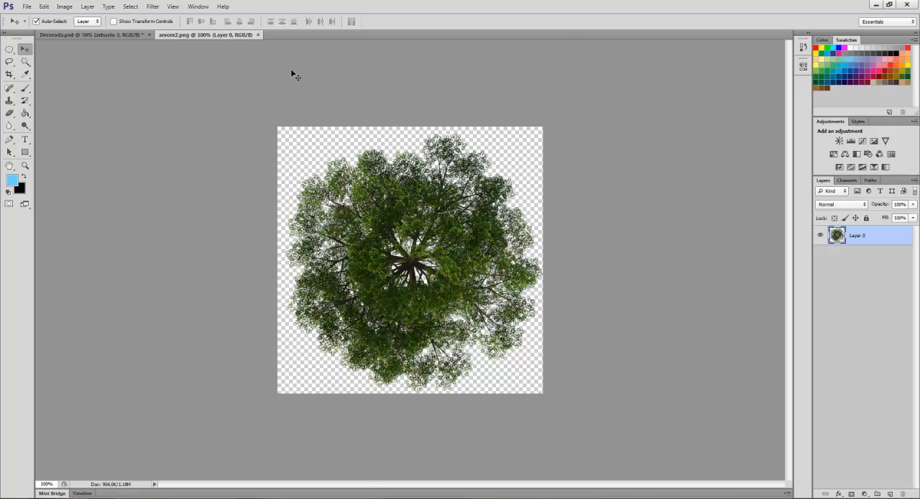
Close arvore2.png, scale the arbusto 3 tree to about 44%, and place it beside the bush group next to the deck.
{"action": "left_click", "coordinate": [295, 35]}
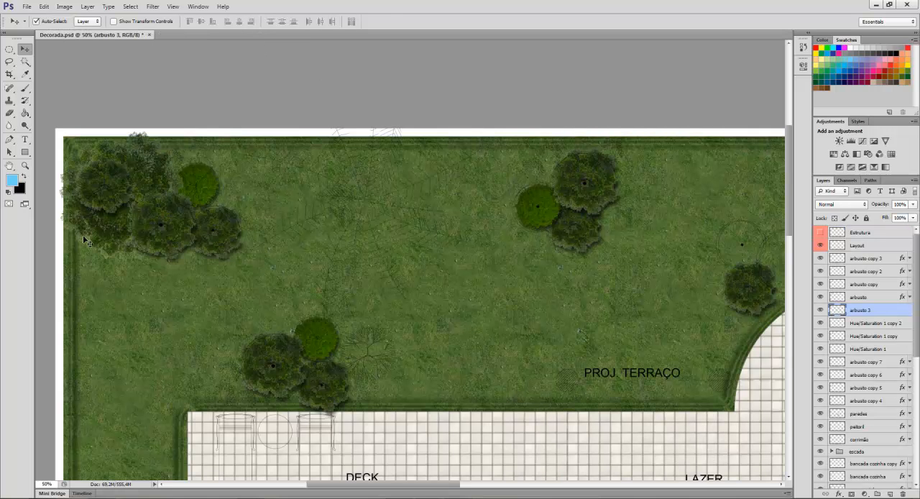
{"action": "left_click_drag", "start_coordinate": [83, 235], "coordinate": [412, 355]}
{"action": "key", "text": "ctrl+t"}
{"action": "left_click_drag", "start_coordinate": [503, 249], "coordinate": [399, 309]}
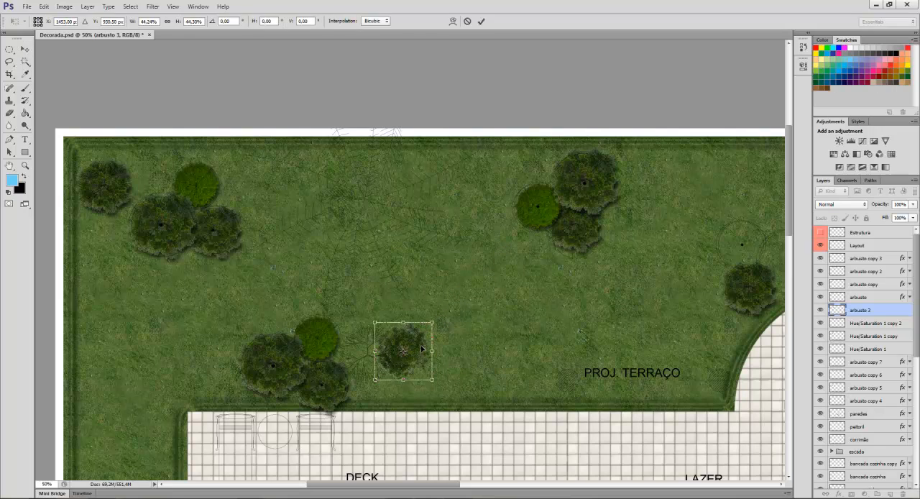
{"action": "key", "text": "Return"}
{"action": "left_click_drag", "start_coordinate": [422, 348], "coordinate": [385, 353]}
Add a drop shadow with a slightly increased distance to arbusto 3 and nudge the tree closer to the deck bushes.
{"action": "double_click", "coordinate": [883, 313]}
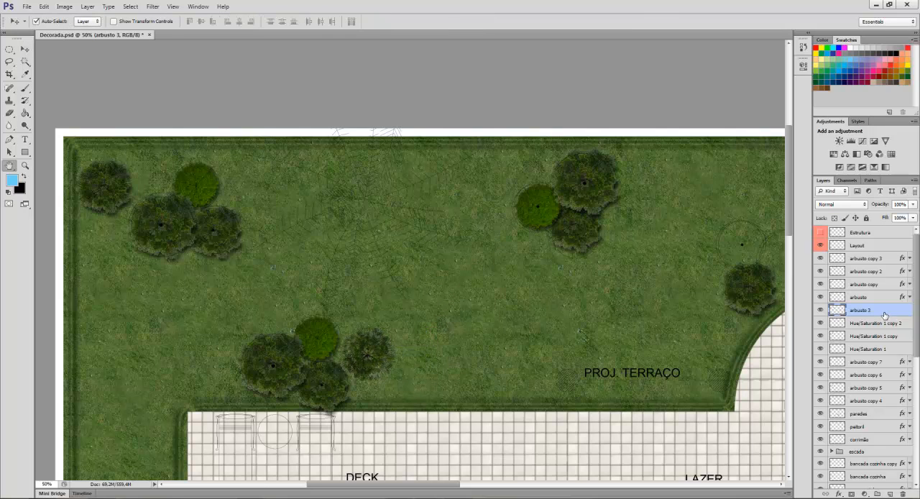
{"action": "left_click", "coordinate": [536, 291]}
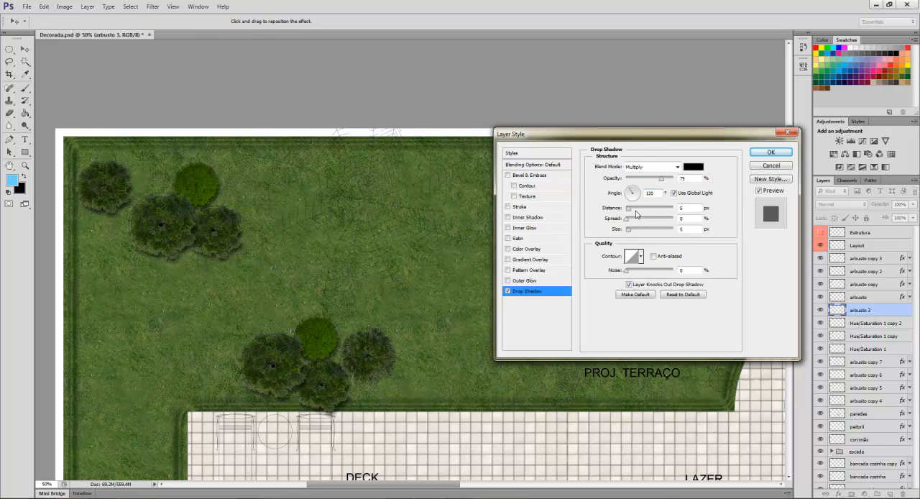
{"action": "left_click_drag", "start_coordinate": [630, 210], "coordinate": [634, 210]}
{"action": "left_click", "coordinate": [771, 151]}
{"action": "left_click_drag", "start_coordinate": [388, 355], "coordinate": [384, 357]}
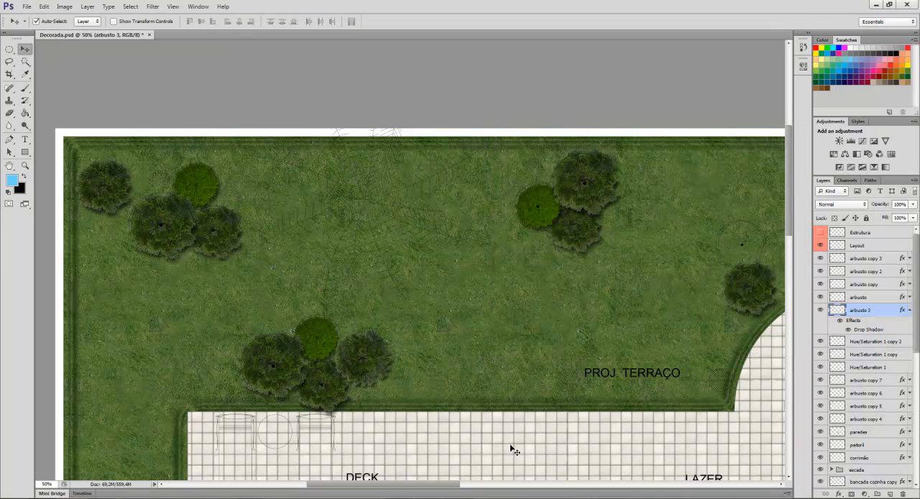
Copy the arbusto 3 tree to the spot just above the dark bush by the curved terrace edge.
{"action": "left_click_drag", "start_coordinate": [438, 490], "coordinate": [463, 490]}
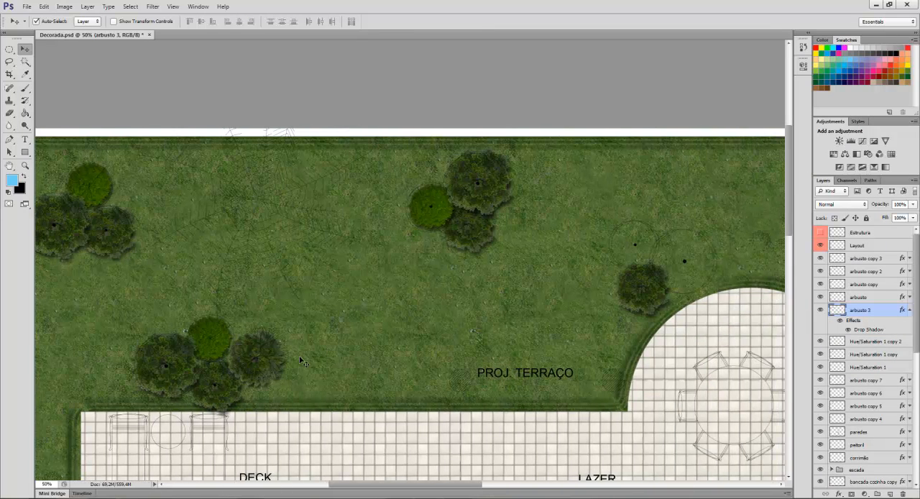
{"action": "left_click_drag", "start_coordinate": [265, 380], "coordinate": [571, 281]}
{"action": "key", "text": "ctrl+z"}
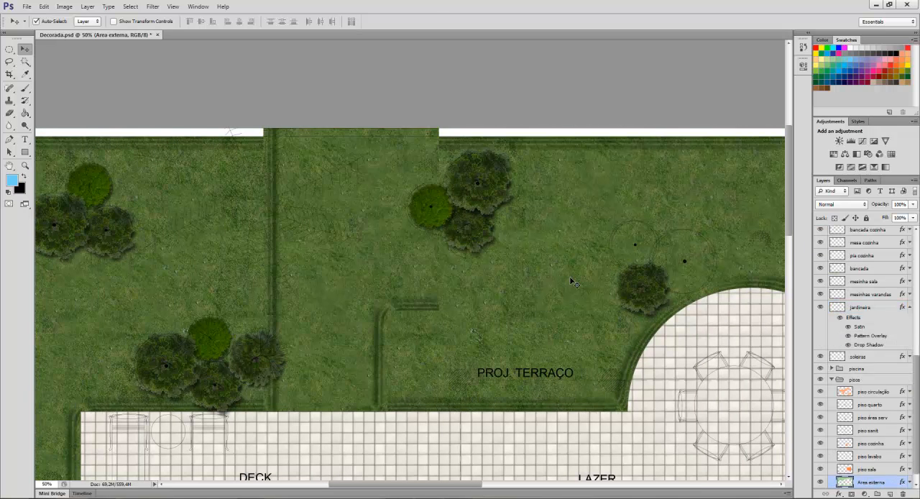
{"action": "left_click", "coordinate": [266, 368]}
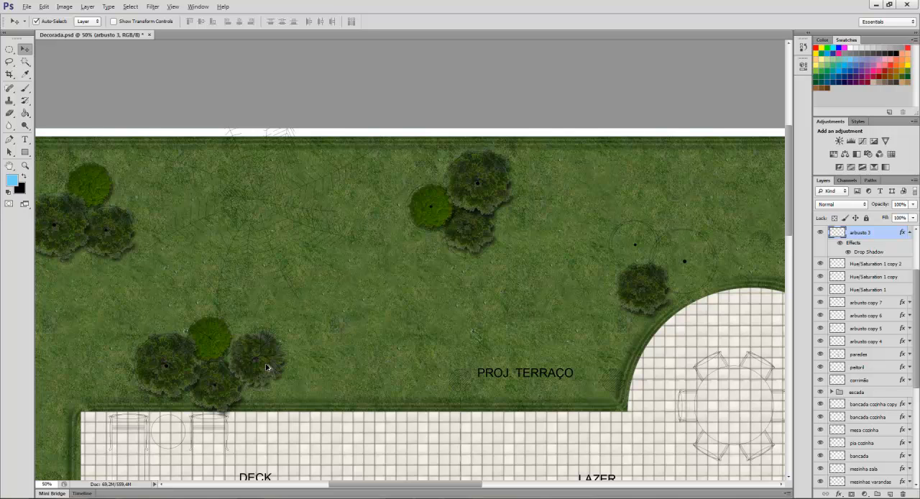
{"action": "left_click_drag", "start_coordinate": [266, 369], "coordinate": [633, 262]}
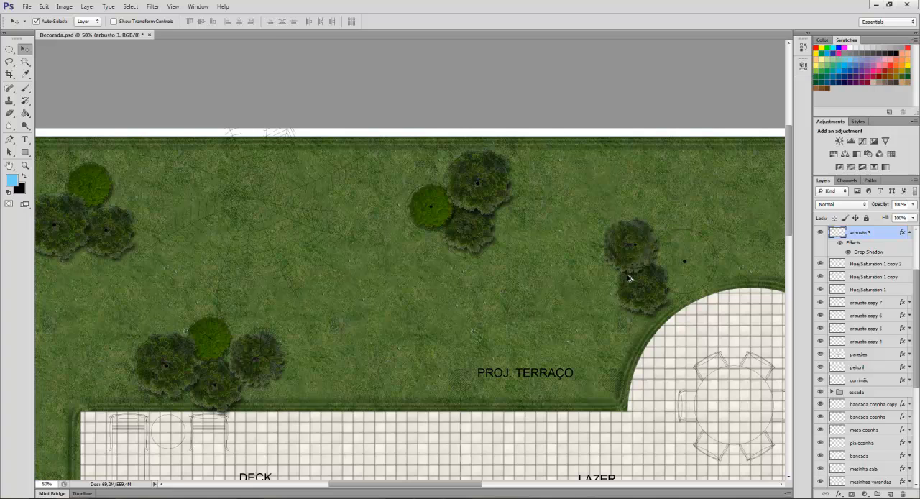
{"action": "key", "text": "ctrl+j"}
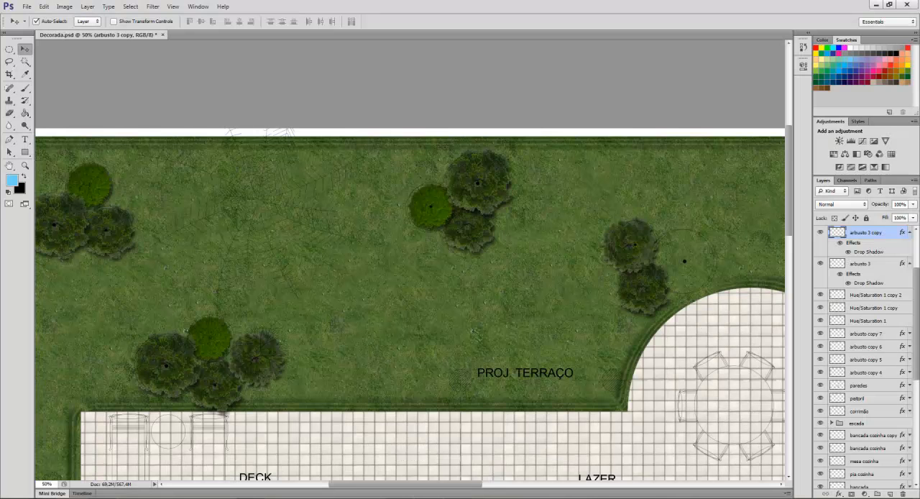
Copy the round green bush and a dark bush to the curved terrace group, and slightly enlarge the dark one beside the new tree.
{"action": "key", "text": "alt+bracketleft"}
{"action": "key", "text": "alt+bracketleft"}
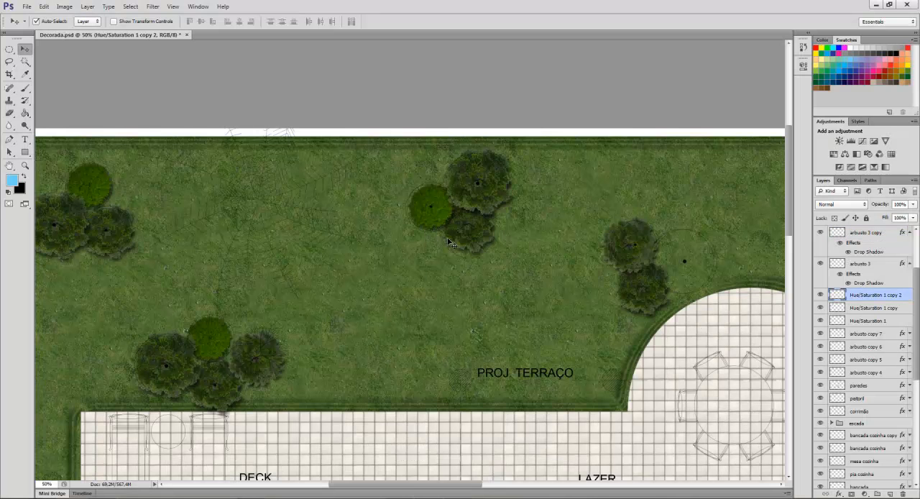
{"action": "left_click_drag", "start_coordinate": [442, 224], "coordinate": [706, 272]}
{"action": "left_click", "coordinate": [666, 302]}
{"action": "key", "text": "ctrl+t"}
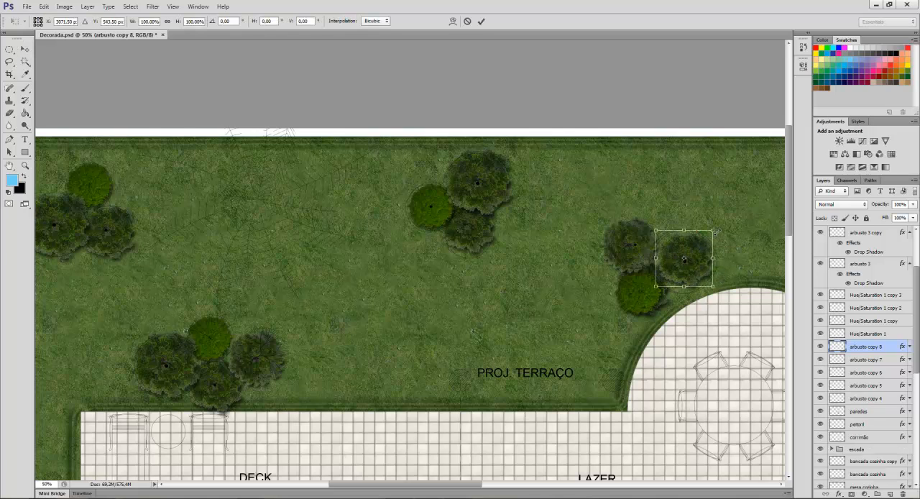
{"action": "left_click_drag", "start_coordinate": [713, 230], "coordinate": [720, 224]}
{"action": "key", "text": "Return"}
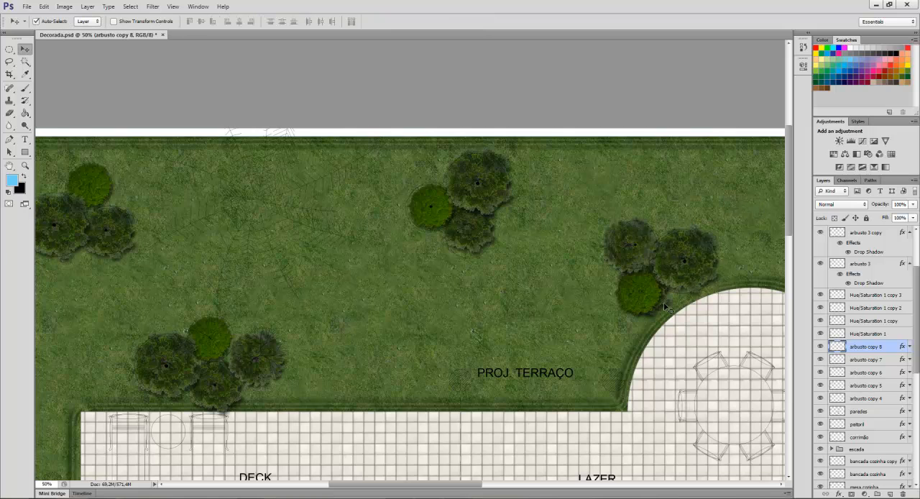
Replace the overlapping round and dark bushes at the curved terrace edge with one fresh copy of the round green bush.
{"action": "left_click", "coordinate": [666, 308]}
{"action": "left_click", "coordinate": [662, 307]}
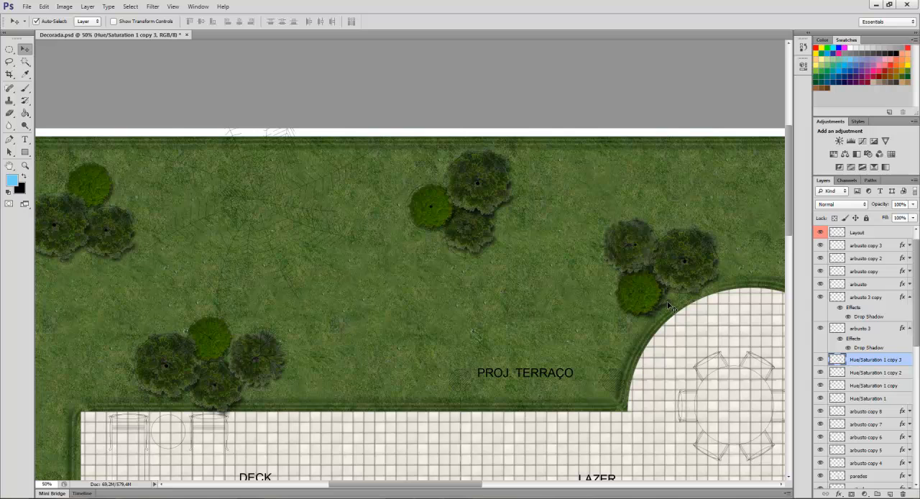
{"action": "key", "text": "Delete"}
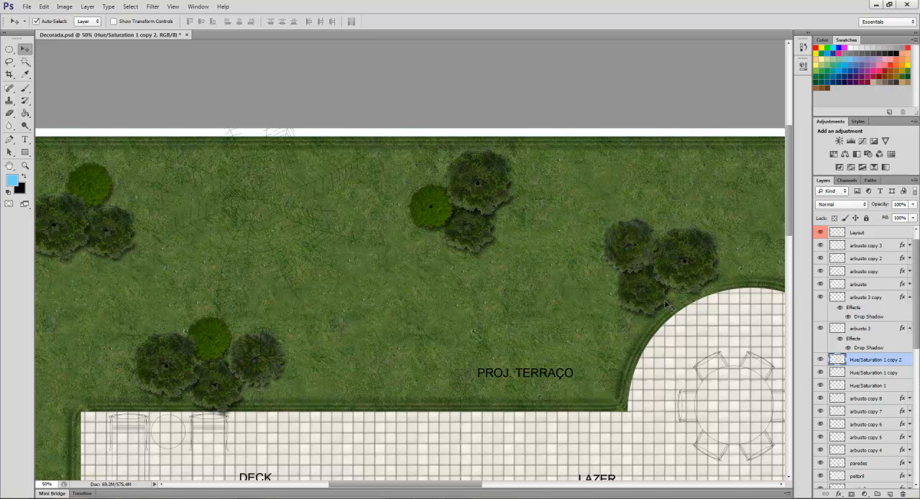
{"action": "left_click", "coordinate": [656, 318]}
{"action": "key", "text": "Delete"}
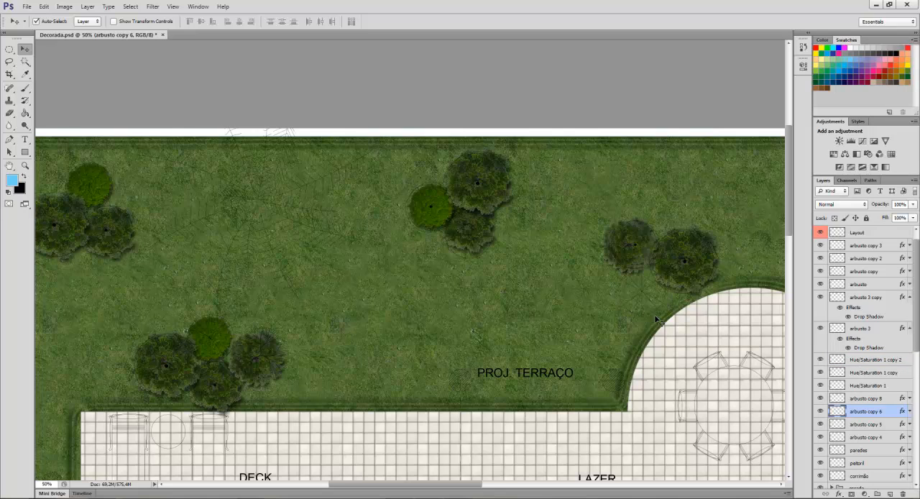
{"action": "left_click", "coordinate": [429, 223]}
{"action": "left_click_drag", "start_coordinate": [429, 223], "coordinate": [639, 306]}
Open the flower image flor from the BLOCOS PNG folder.
{"action": "left_click_drag", "start_coordinate": [462, 486], "coordinate": [436, 486]}
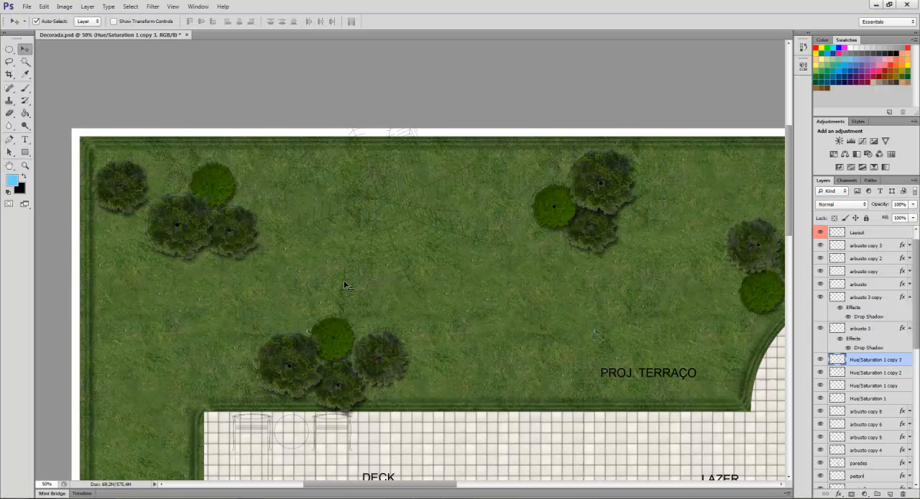
{"action": "key", "text": "ctrl+o"}
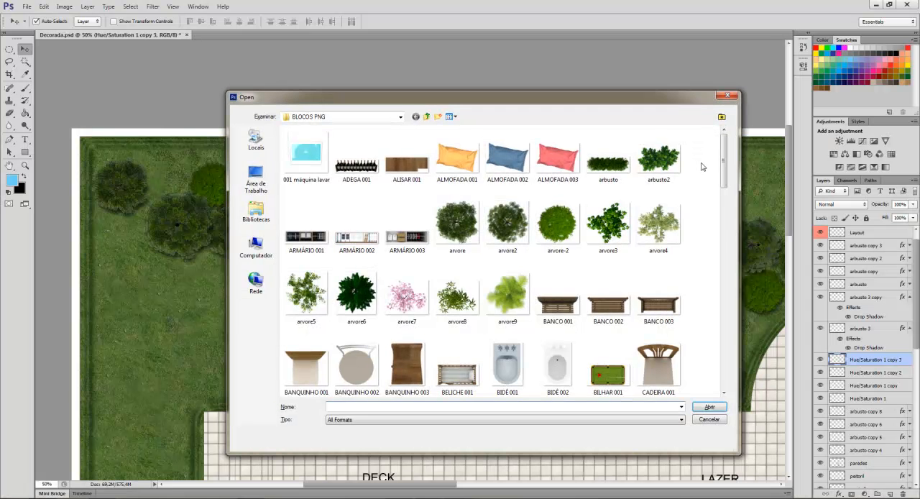
{"action": "left_click_drag", "start_coordinate": [724, 155], "coordinate": [728, 250]}
{"action": "left_click", "coordinate": [419, 310]}
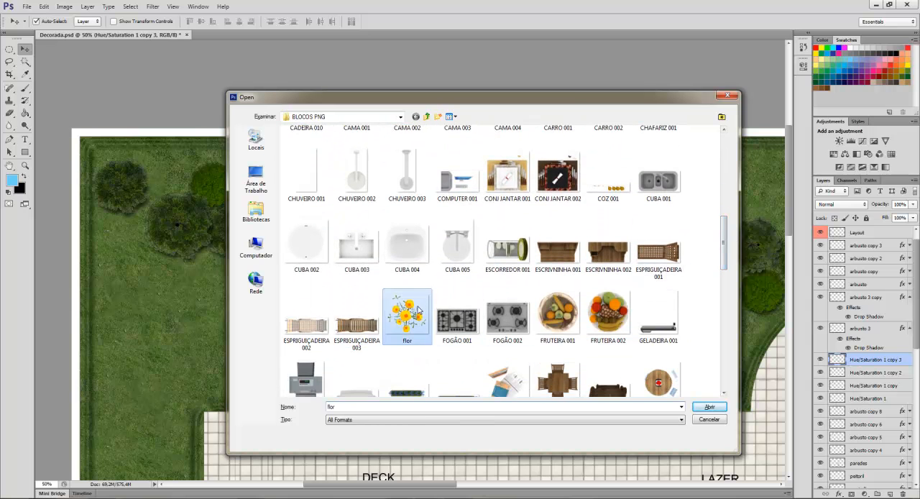
{"action": "left_click", "coordinate": [710, 407]}
Duplicate the flower layer into Decorada.psd under the name "flor" and close flor.png.
{"action": "right_click", "coordinate": [897, 240]}
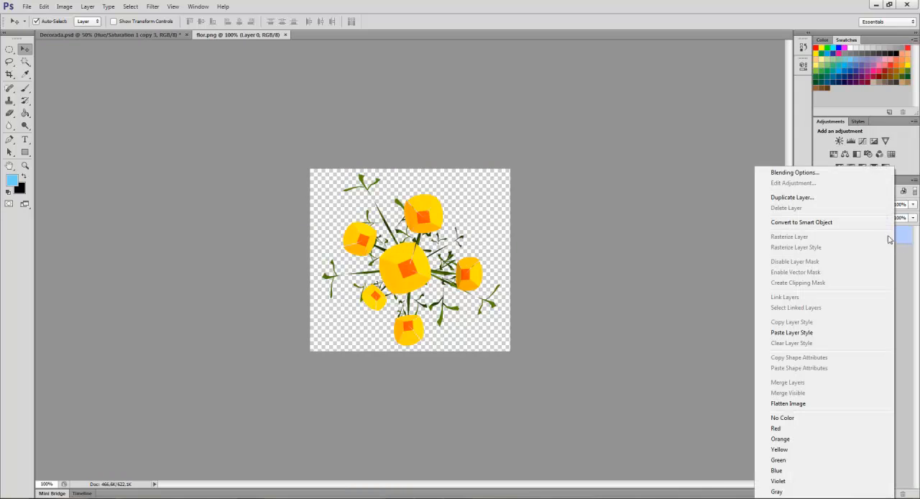
{"action": "left_click", "coordinate": [811, 203]}
{"action": "left_click", "coordinate": [507, 194]}
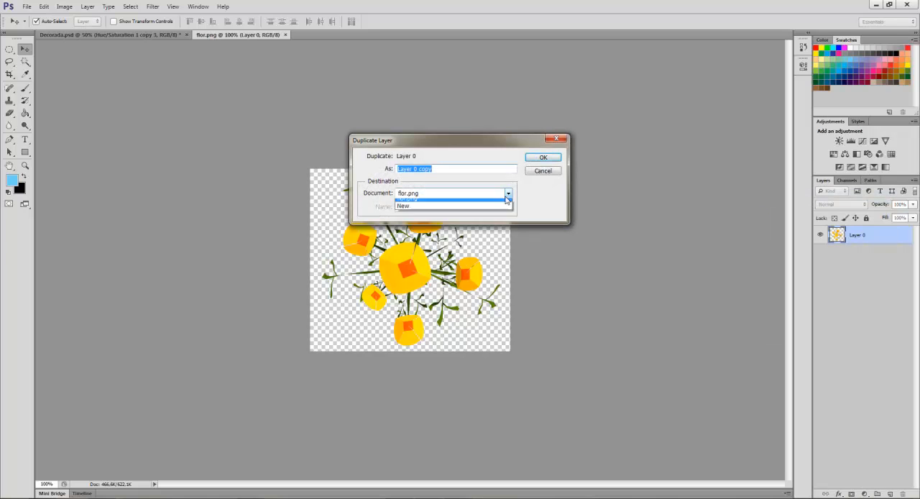
{"action": "left_click", "coordinate": [460, 200]}
{"action": "type", "text": "flor"}
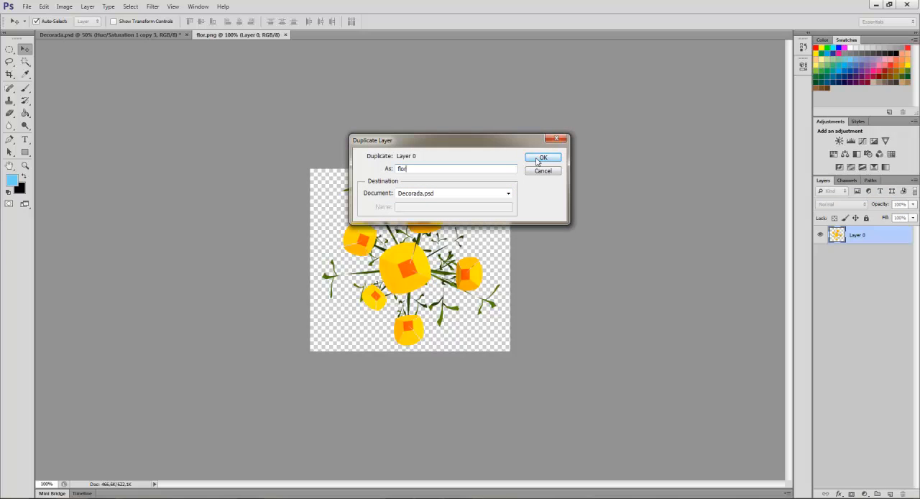
{"action": "left_click", "coordinate": [539, 157]}
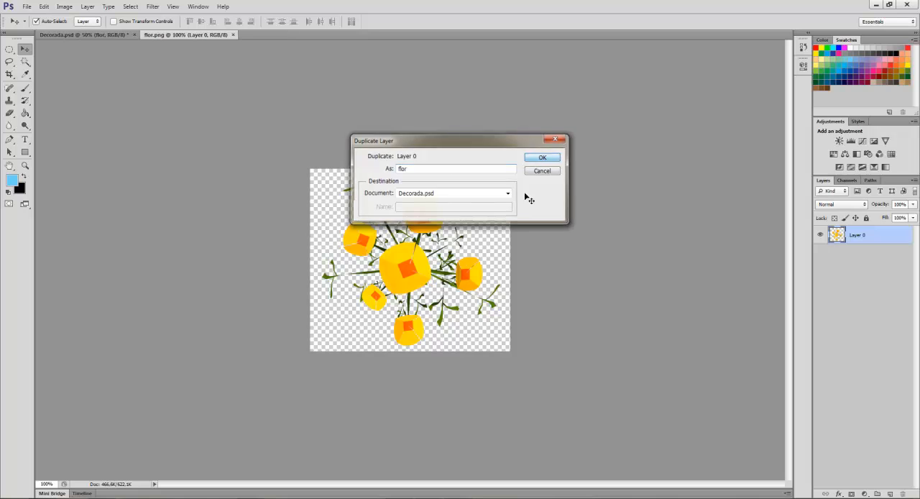
{"action": "left_click", "coordinate": [233, 35]}
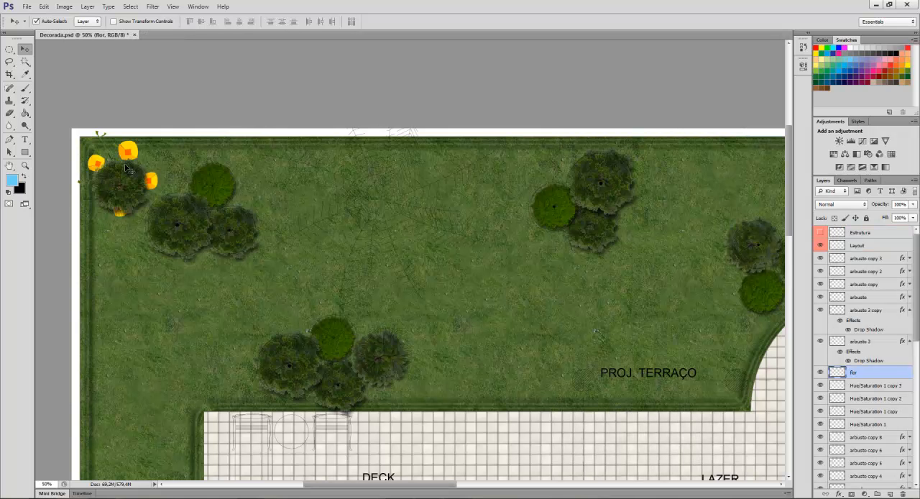
Shrink the flor flowers and place them on the lawn just above the bush group by the deck.
{"action": "left_click_drag", "start_coordinate": [133, 143], "coordinate": [282, 288]}
{"action": "key", "text": "ctrl+t"}
{"action": "key", "text": "Return"}
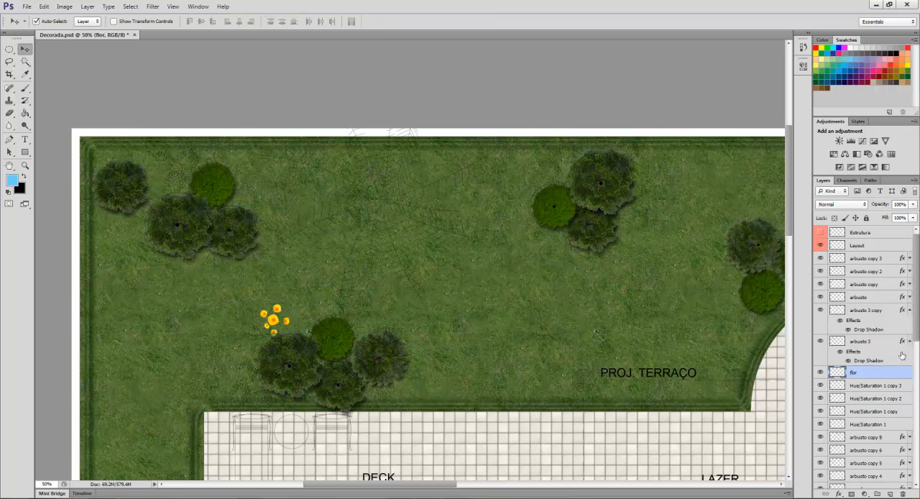
Collapse the effects lists of both arbusto 3 layers and add a drop shadow to the flor layer.
{"action": "left_click", "coordinate": [910, 342]}
{"action": "left_click", "coordinate": [910, 310]}
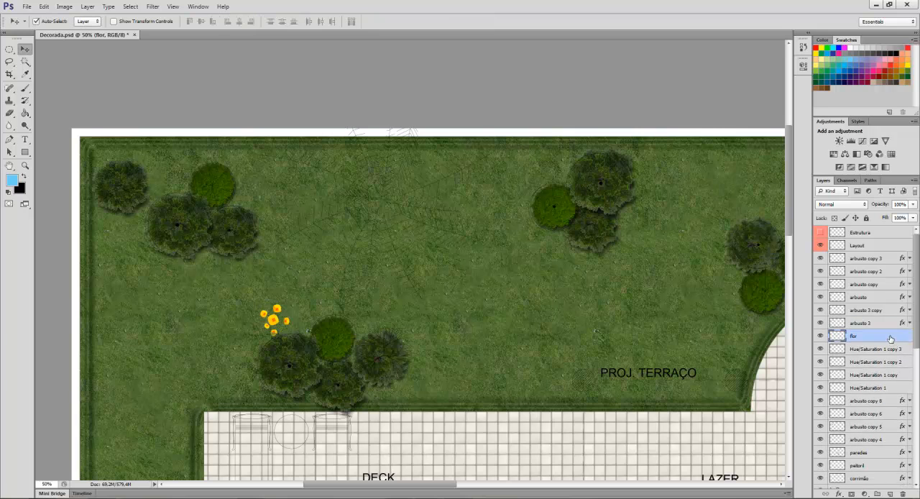
{"action": "double_click", "coordinate": [891, 339]}
{"action": "left_click", "coordinate": [529, 291]}
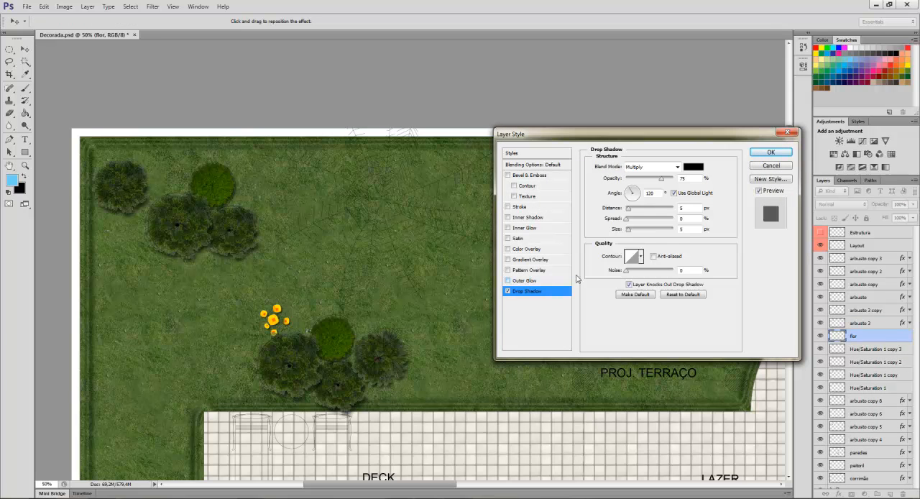
{"action": "left_click_drag", "start_coordinate": [631, 209], "coordinate": [632, 212]}
{"action": "left_click", "coordinate": [759, 154]}
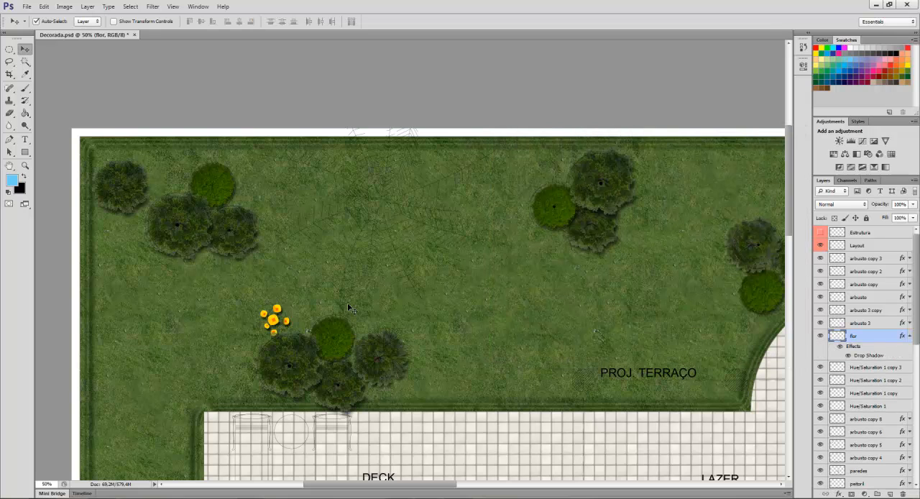
Arrange three flower clusters beside the deck bushes, and copy three more to each of the upper-left and upper-right bush groups.
{"action": "left_click_drag", "start_coordinate": [264, 324], "coordinate": [284, 396]}
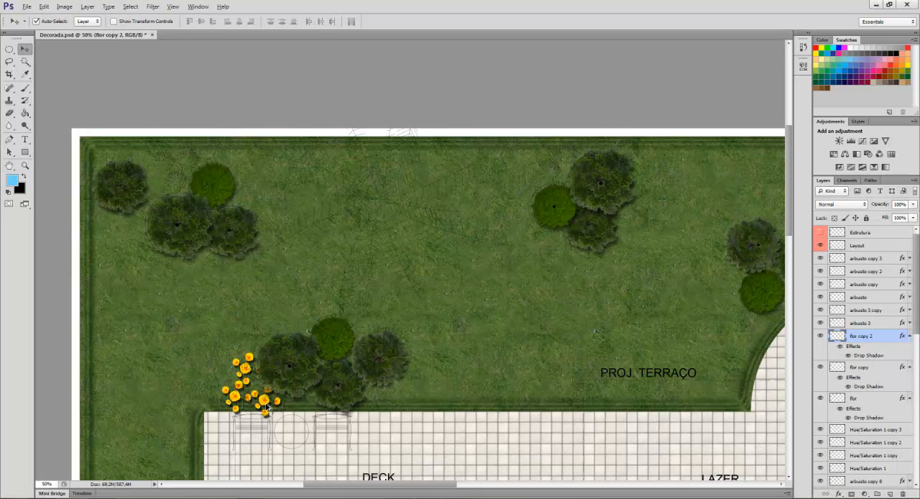
{"action": "left_click_drag", "start_coordinate": [178, 222], "coordinate": [637, 159]}
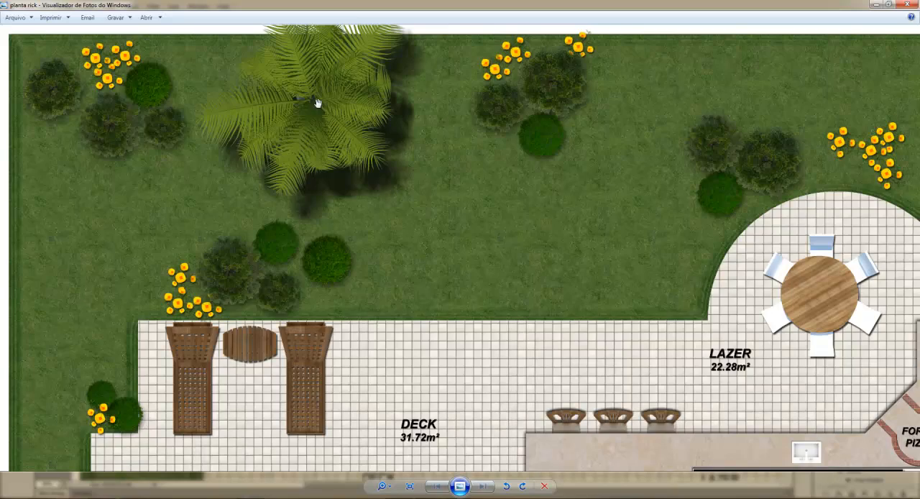
Check the palm in the planta rick reference image and open arvore9.png from the BLOCOS PNG folder in Photoshop.
{"action": "scroll", "coordinate": [319, 103], "scroll_direction": "up", "scroll_amount": 3}
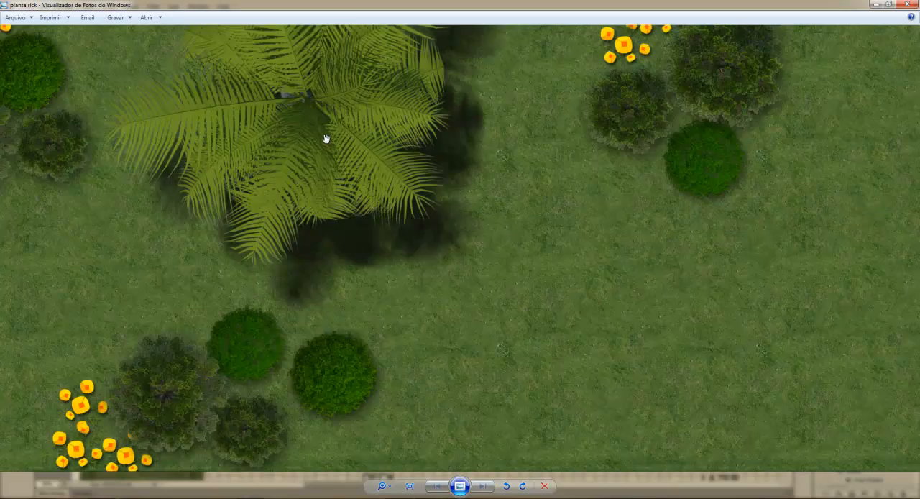
{"action": "scroll", "coordinate": [326, 139], "scroll_direction": "down", "scroll_amount": 4}
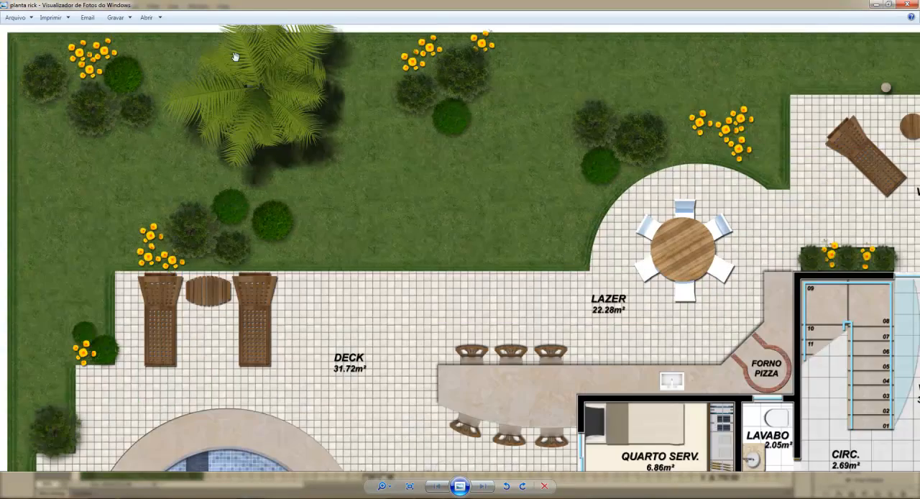
{"action": "scroll", "coordinate": [236, 56], "scroll_direction": "up", "scroll_amount": 5}
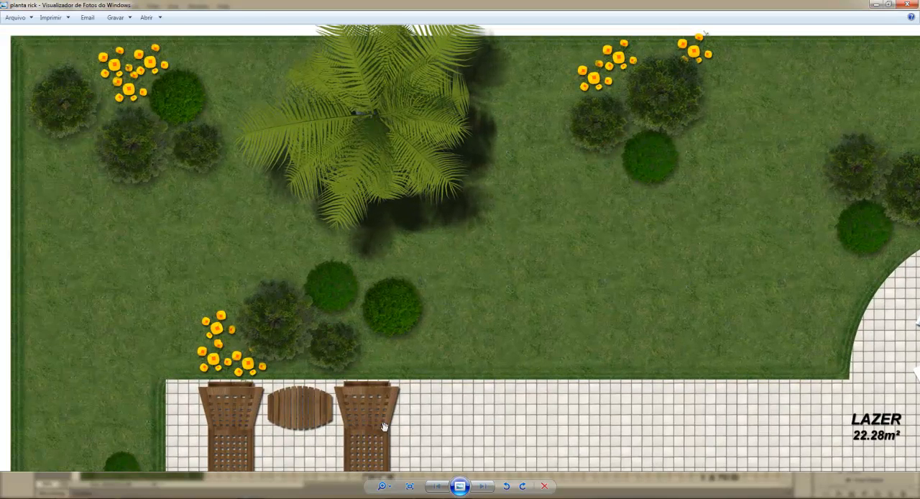
{"action": "left_click", "coordinate": [306, 497]}
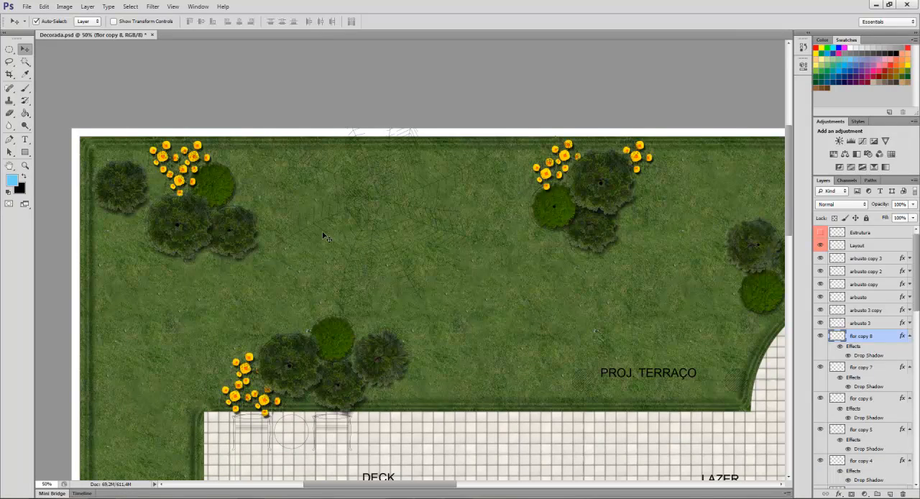
{"action": "key", "text": "ctrl+o"}
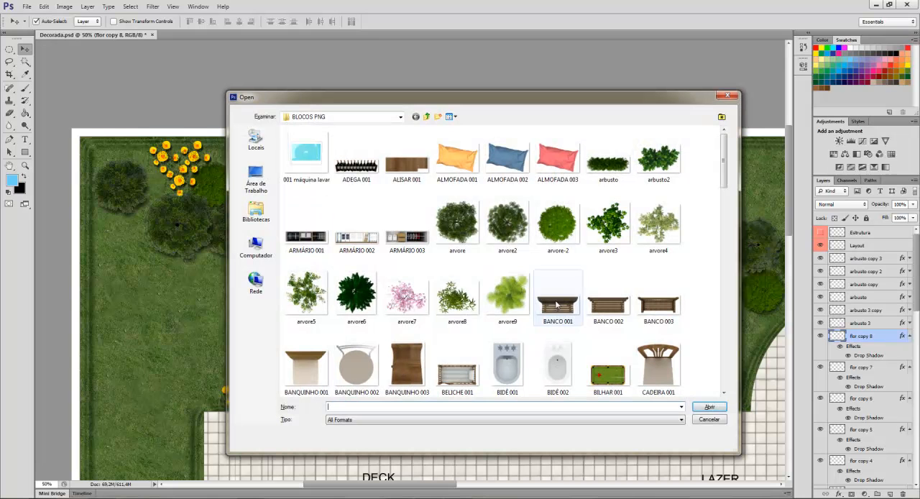
{"action": "left_click", "coordinate": [501, 300]}
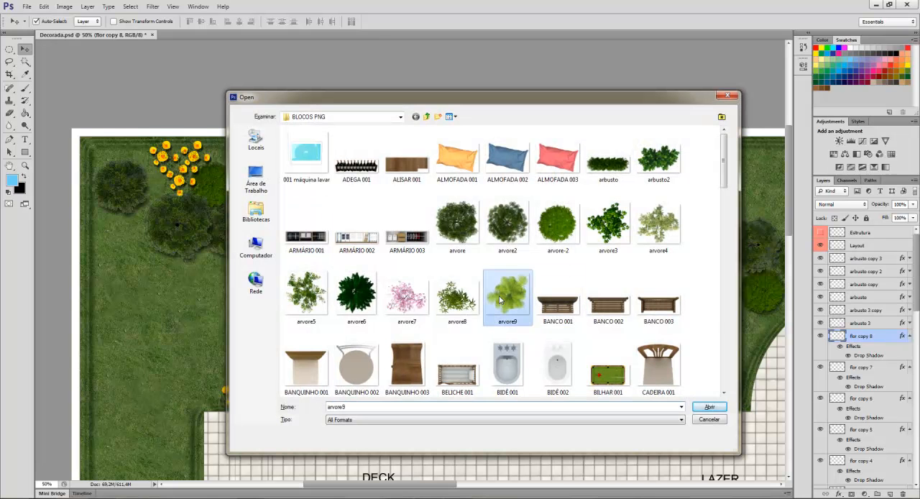
{"action": "left_click", "coordinate": [710, 407]}
Duplicate the palm layer into Decorada.psd under the name "palmeira" and close arvore9.png.
{"action": "right_click", "coordinate": [877, 250]}
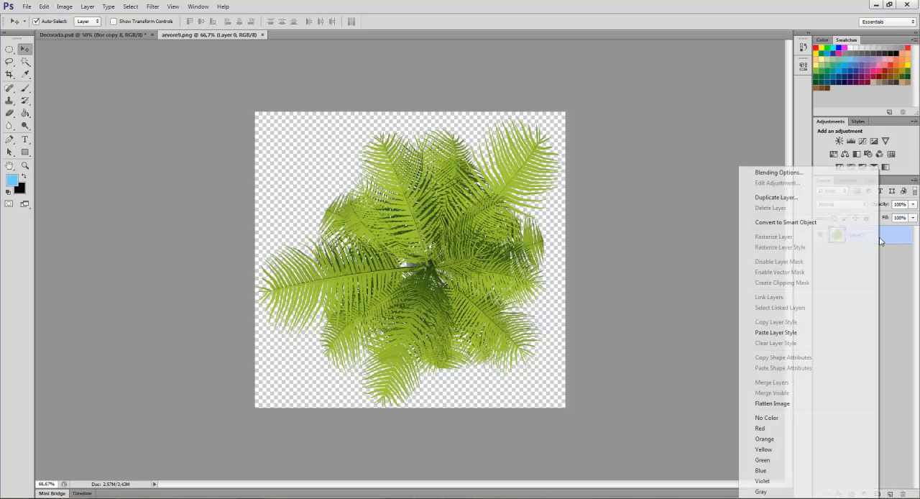
{"action": "left_click", "coordinate": [768, 196]}
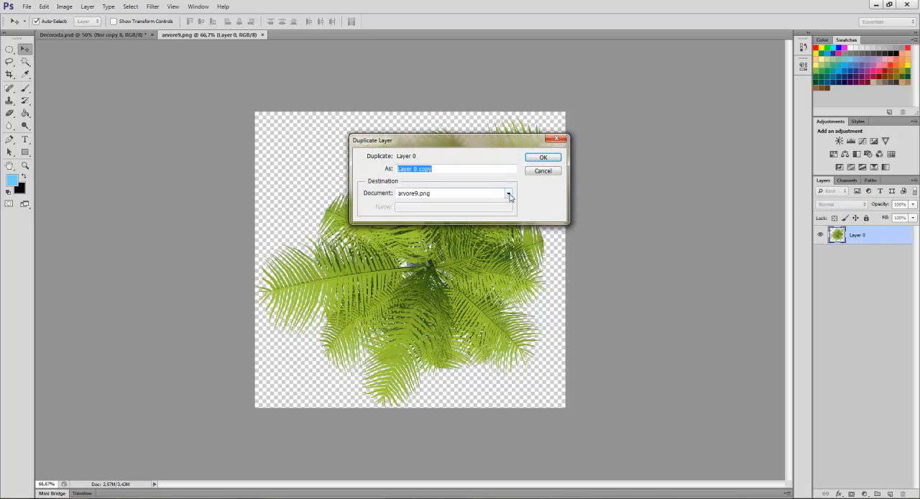
{"action": "left_click", "coordinate": [510, 194]}
{"action": "left_click", "coordinate": [474, 205]}
{"action": "type", "text": "palmeira"}
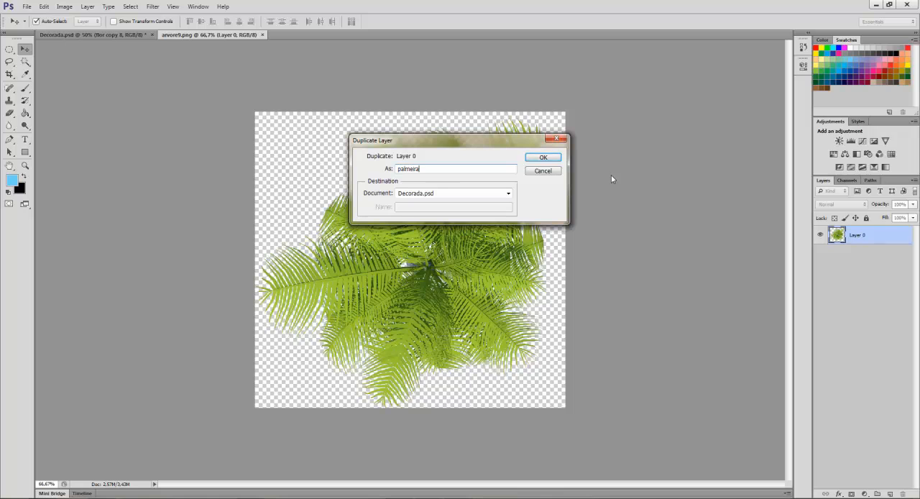
{"action": "left_click", "coordinate": [543, 157]}
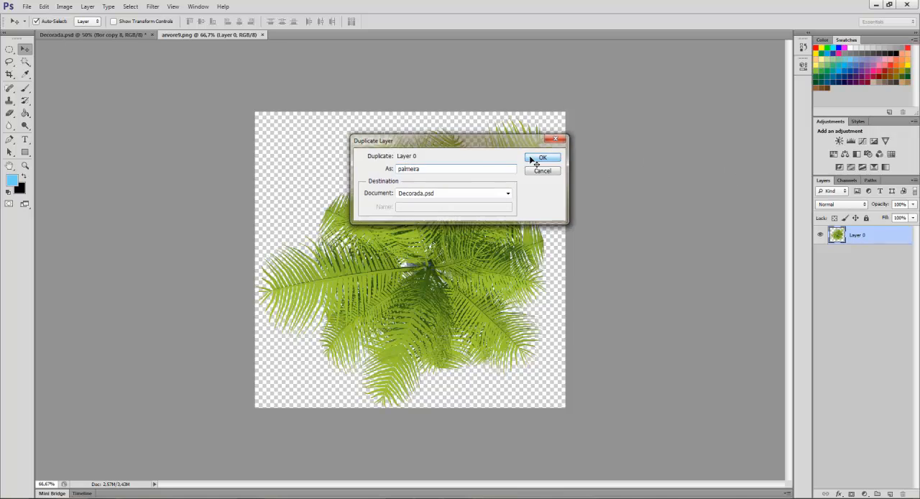
{"action": "left_click", "coordinate": [257, 34]}
Place the palm on the lawn between the two upper bush groups and scale it down to about 91%.
{"action": "left_click_drag", "start_coordinate": [213, 301], "coordinate": [367, 289]}
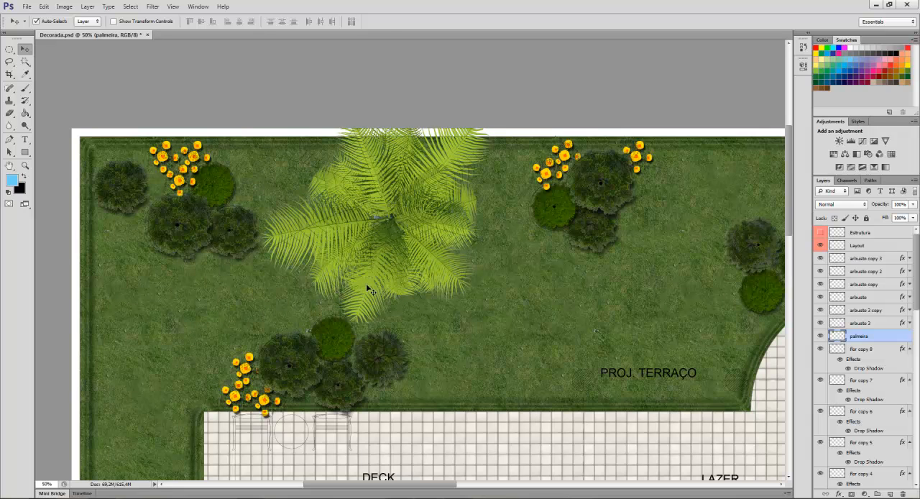
{"action": "key", "text": "ctrl+t"}
{"action": "left_click_drag", "start_coordinate": [493, 325], "coordinate": [482, 313]}
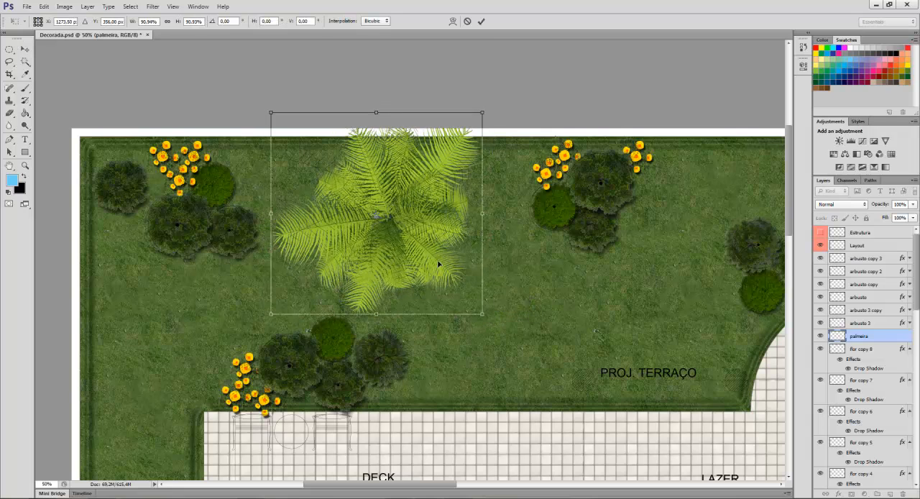
{"action": "key", "text": "Return"}
{"action": "left_click_drag", "start_coordinate": [437, 264], "coordinate": [433, 269]}
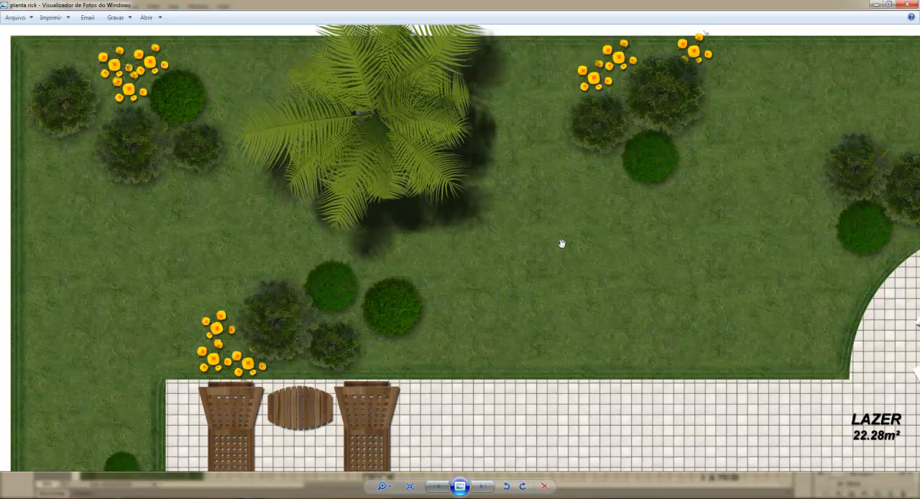
Select the palm's pixels and darken them with a Hue/Saturation adjustment, lowering the lightness to about -54.
{"action": "left_click_drag", "start_coordinate": [562, 243], "coordinate": [554, 267]}
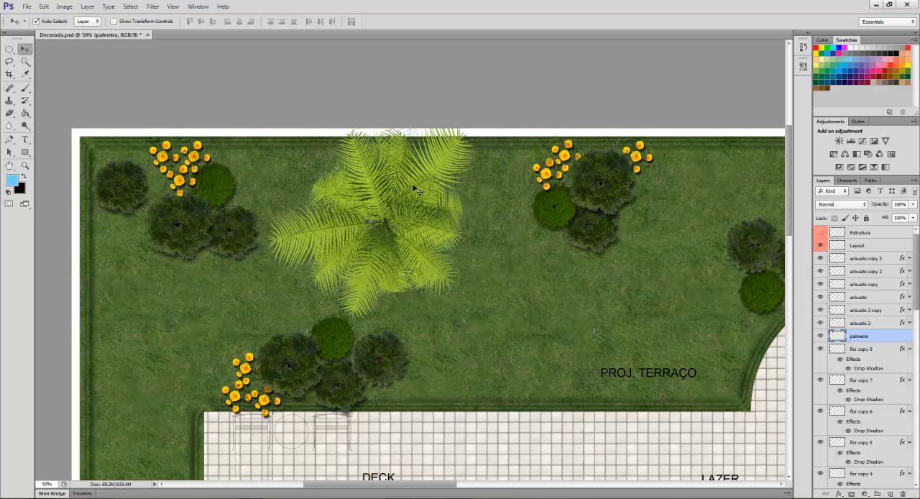
{"action": "right_click", "coordinate": [836, 338]}
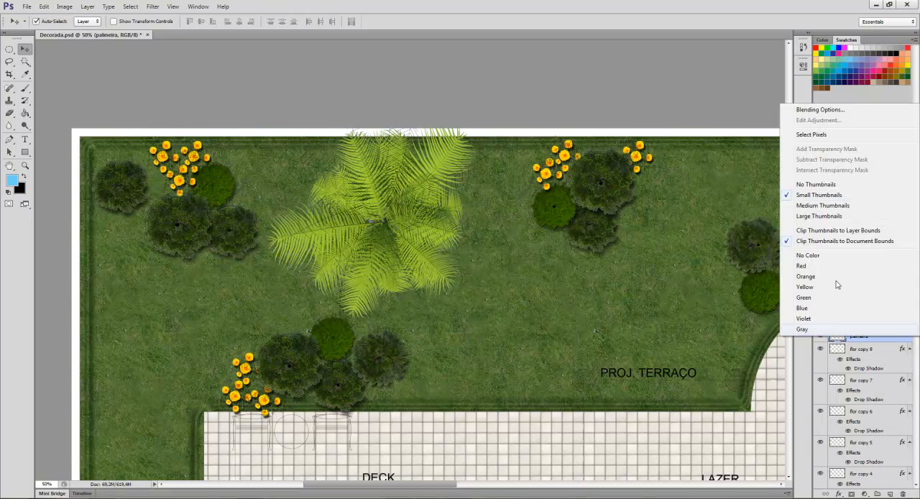
{"action": "left_click", "coordinate": [836, 139]}
{"action": "left_click", "coordinate": [834, 154]}
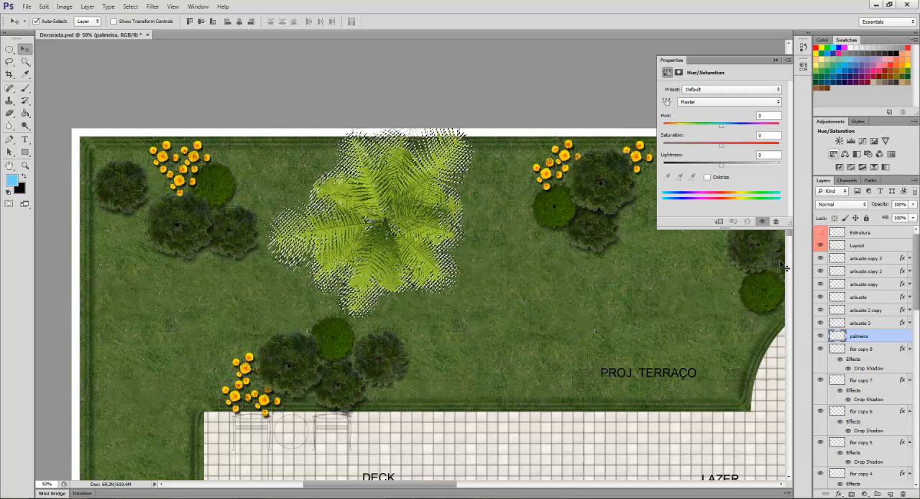
{"action": "left_click_drag", "start_coordinate": [702, 165], "coordinate": [690, 165]}
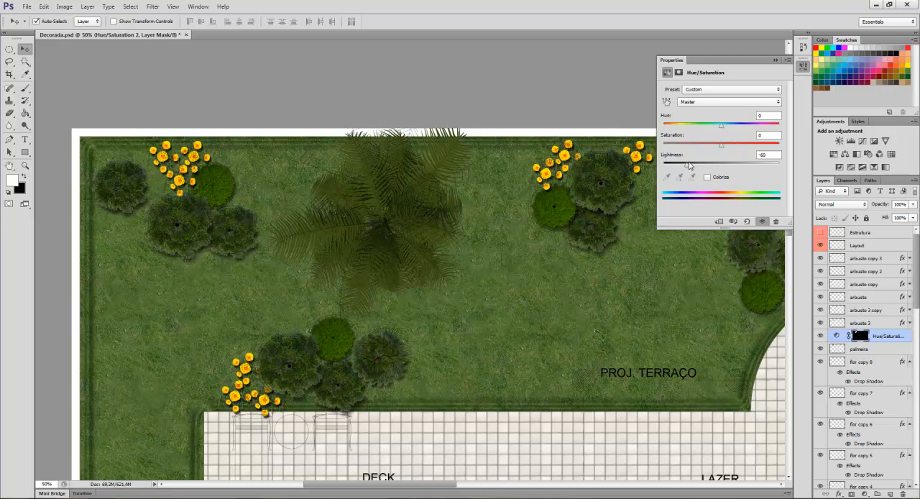
{"action": "left_click_drag", "start_coordinate": [690, 165], "coordinate": [691, 165]}
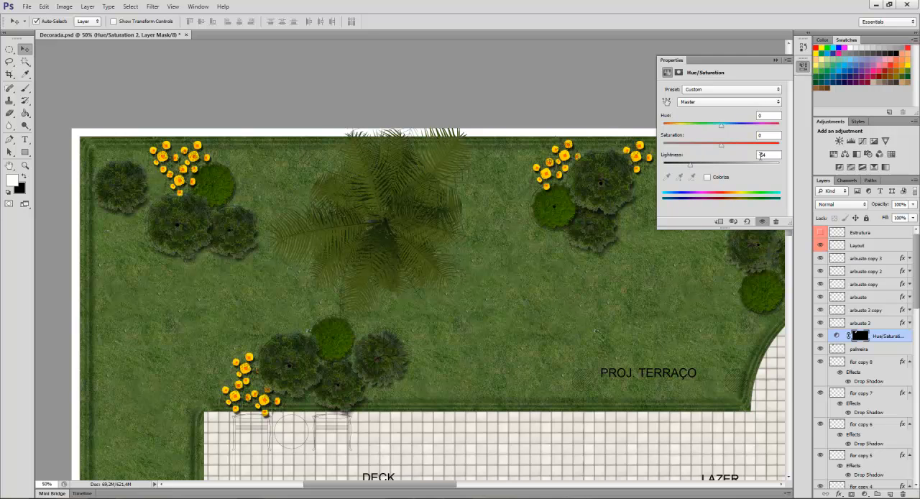
{"action": "left_click", "coordinate": [774, 62]}
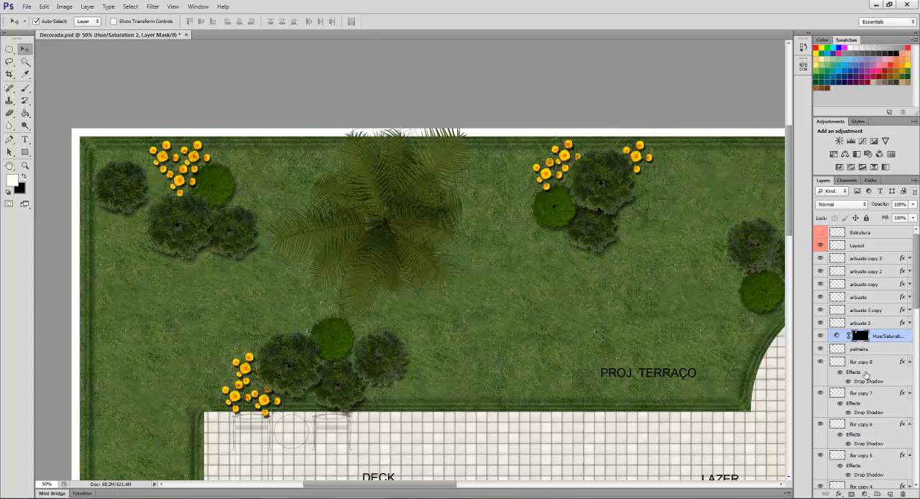
Collapse the effects lists of all the flor layers, from flor copy 8 down to flor.
{"action": "left_click", "coordinate": [909, 362]}
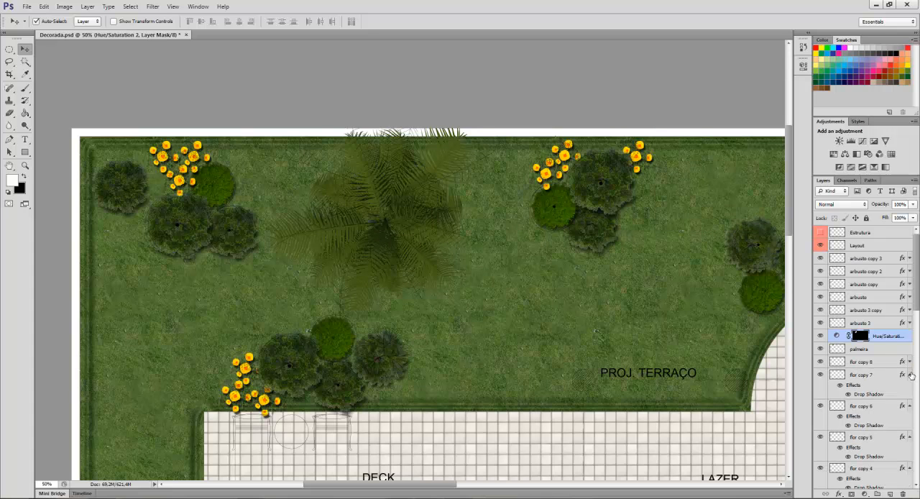
{"action": "left_click", "coordinate": [910, 374]}
{"action": "left_click", "coordinate": [910, 388]}
{"action": "left_click", "coordinate": [910, 401]}
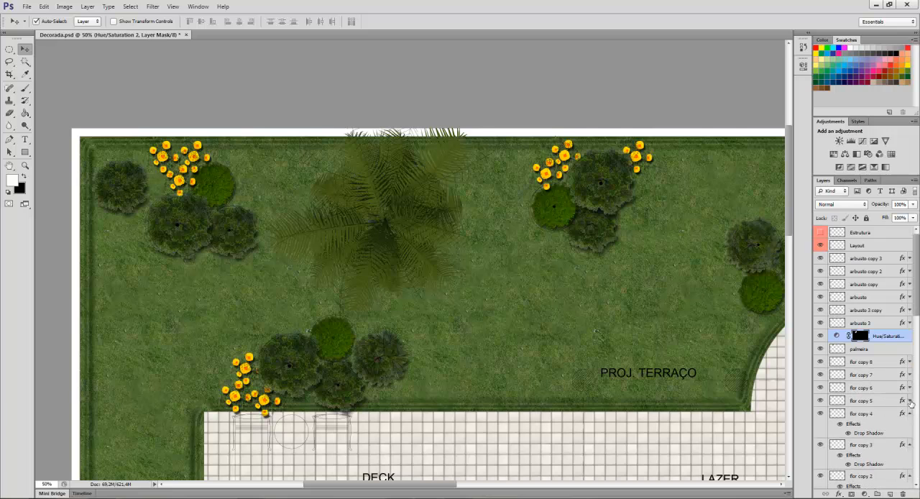
{"action": "left_click", "coordinate": [910, 414]}
{"action": "left_click", "coordinate": [909, 426]}
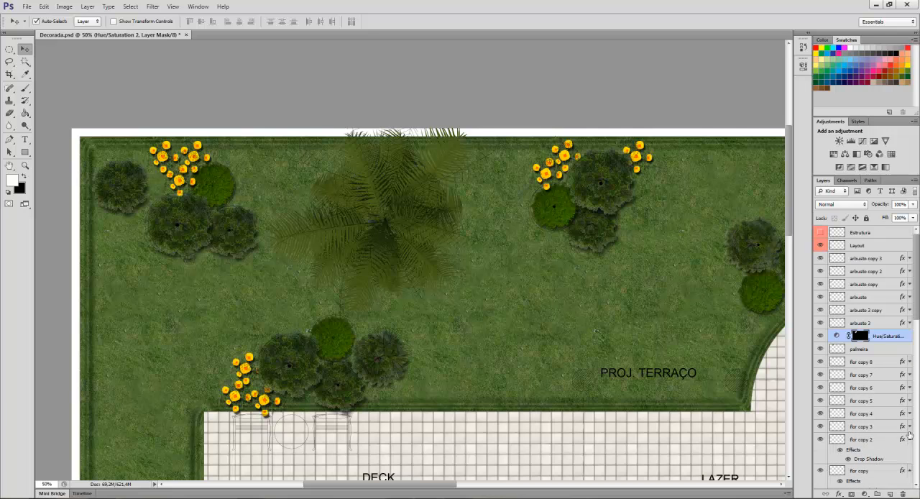
{"action": "left_click", "coordinate": [909, 439]}
{"action": "left_click", "coordinate": [911, 453]}
{"action": "left_click", "coordinate": [911, 465]}
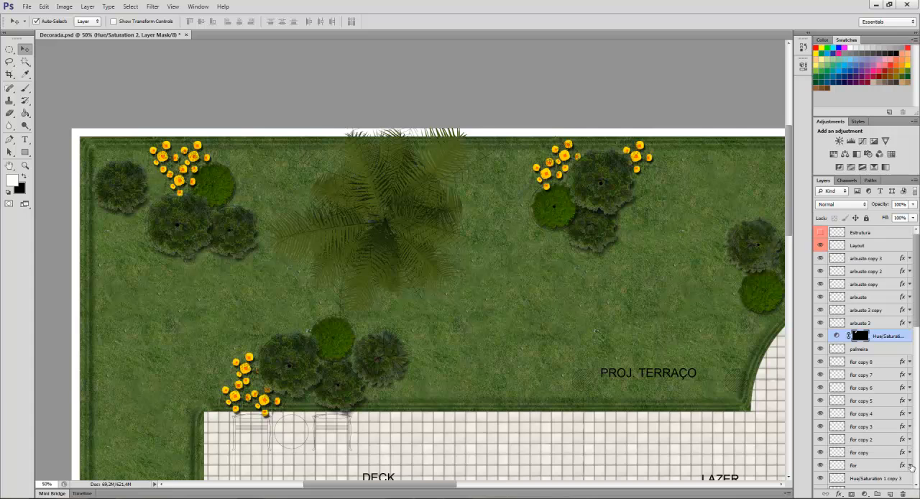
Merge the palm's Hue/Saturation adjustment with the palmeira layer.
{"action": "left_click", "coordinate": [880, 348], "text": "shift"}
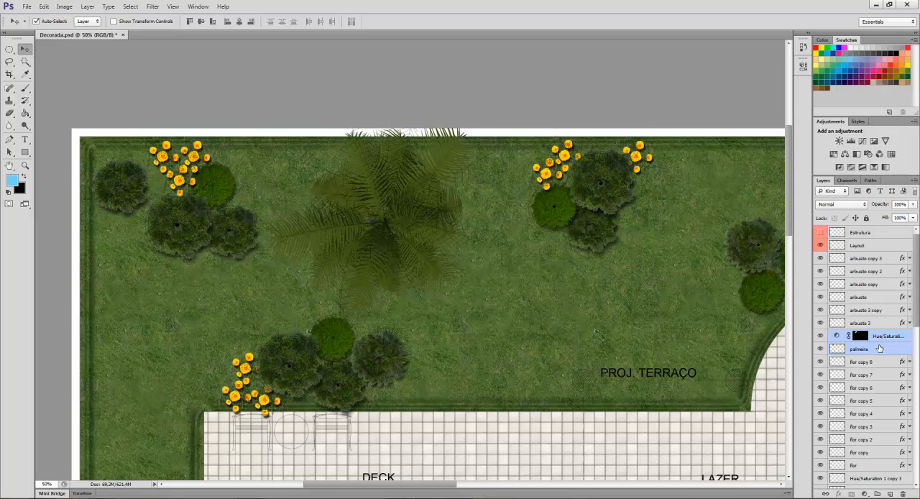
{"action": "right_click", "coordinate": [879, 348]}
{"action": "left_click", "coordinate": [837, 300]}
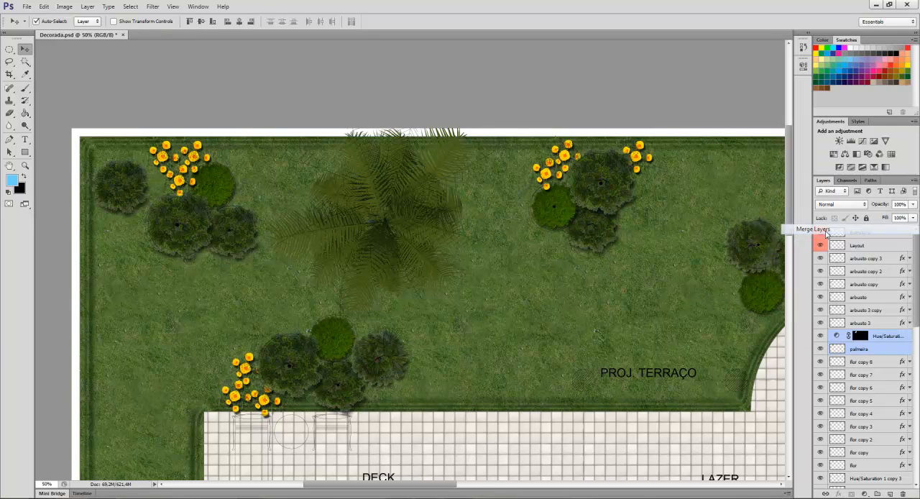
Add a drop shadow to the merged palm layer with a distance of 81 px and a size of about 24 px.
{"action": "double_click", "coordinate": [894, 337]}
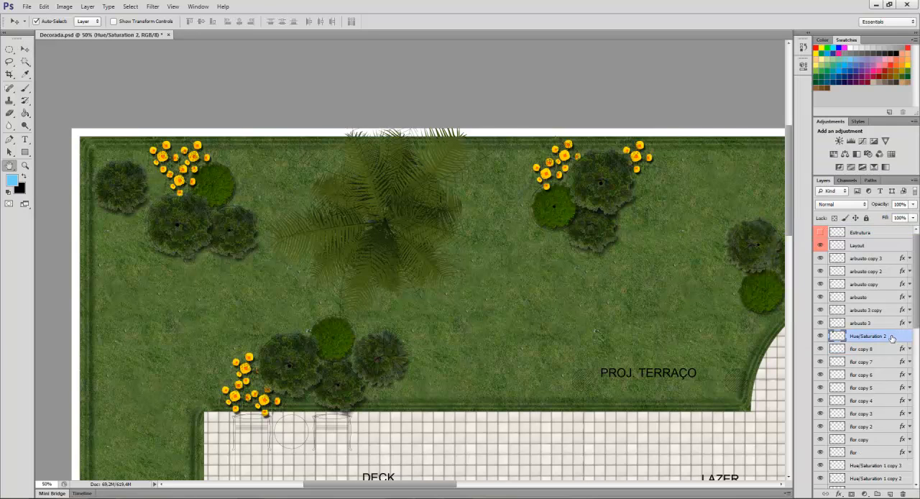
{"action": "left_click", "coordinate": [527, 292]}
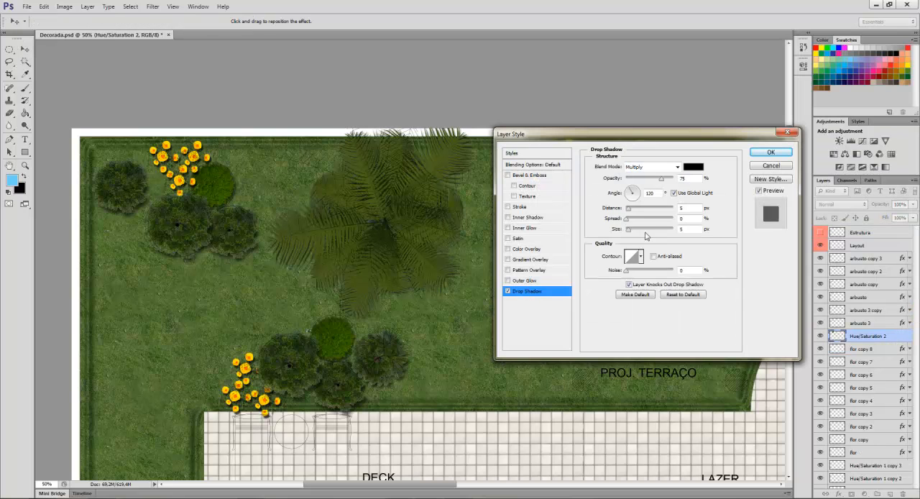
{"action": "left_click_drag", "start_coordinate": [629, 209], "coordinate": [657, 212]}
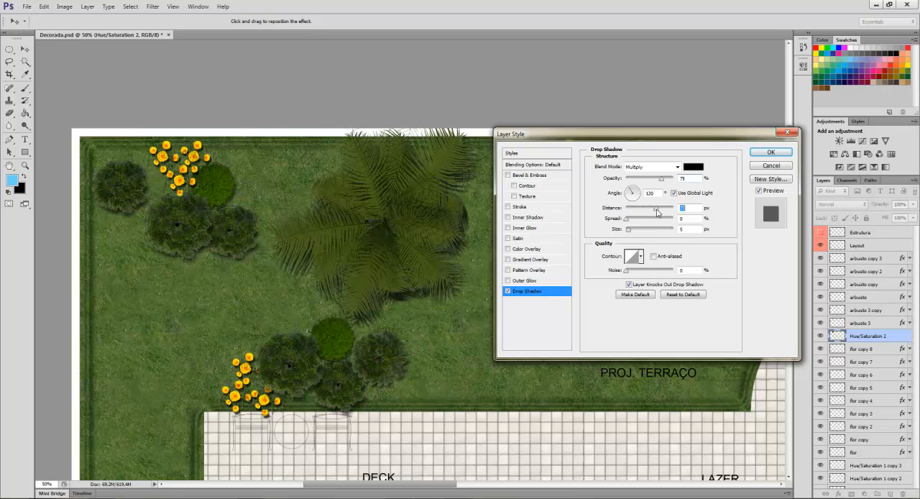
{"action": "left_click", "coordinate": [629, 230]}
{"action": "left_click_drag", "start_coordinate": [633, 233], "coordinate": [634, 233]}
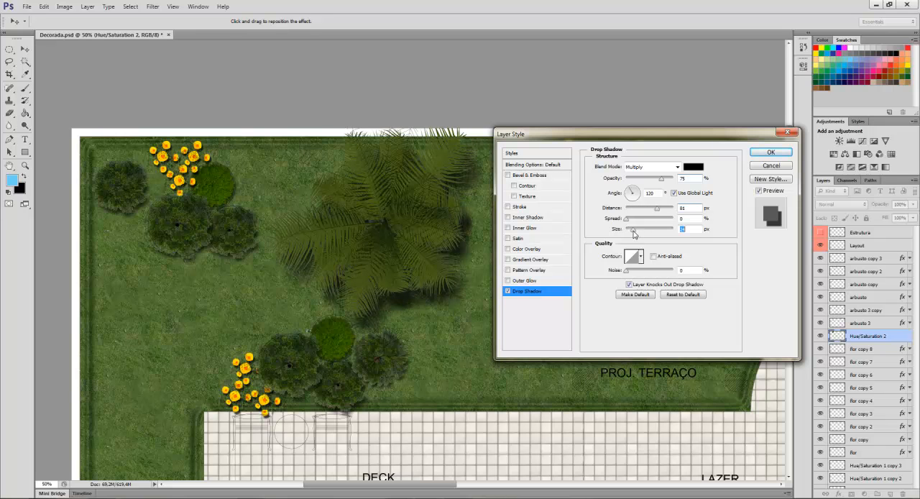
{"action": "left_click", "coordinate": [770, 152]}
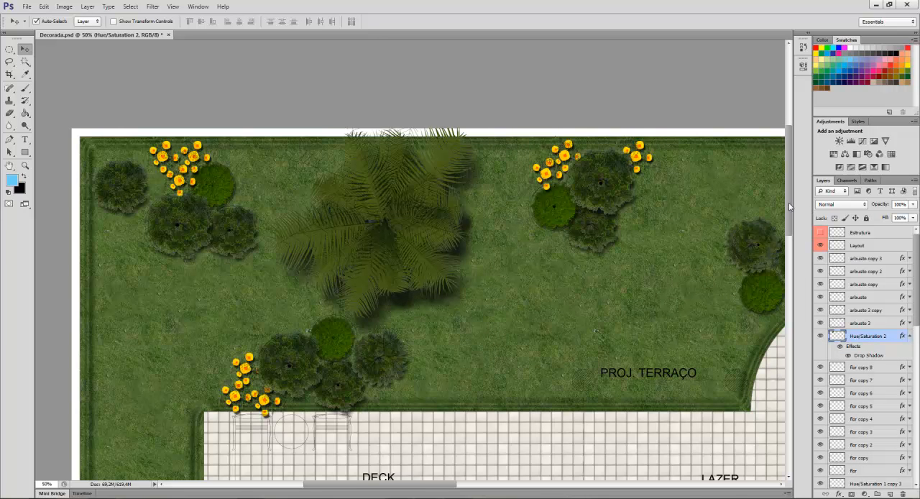
Examine the planta rick reference image for the remaining bushes and flowers around the house.
{"action": "mouse_move", "coordinate": [791, 204]}
{"action": "left_mouse_down"}
{"action": "mouse_move", "coordinate": [794, 229]}
{"action": "mouse_move", "coordinate": [794, 204]}
{"action": "left_mouse_up"}
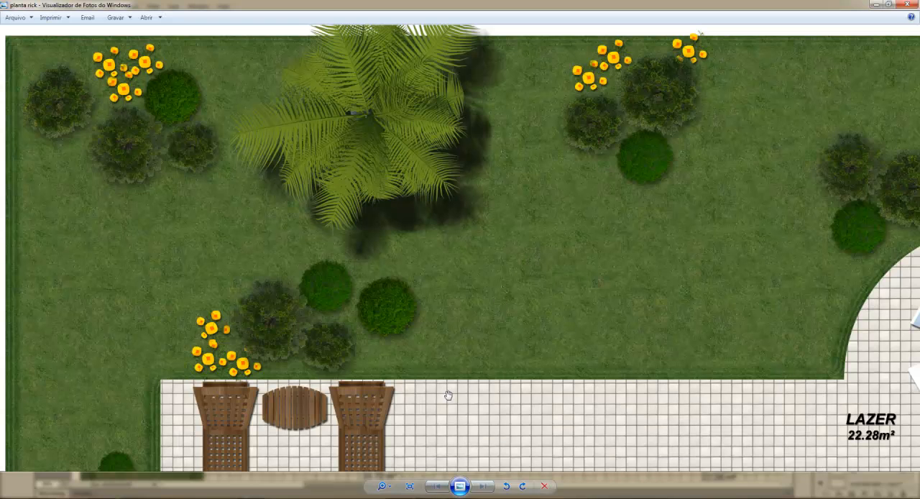
{"action": "scroll", "coordinate": [456, 304], "scroll_direction": "down", "scroll_amount": 1}
{"action": "left_click_drag", "start_coordinate": [520, 260], "coordinate": [406, 320]}
{"action": "left_click_drag", "start_coordinate": [493, 243], "coordinate": [581, 242]}
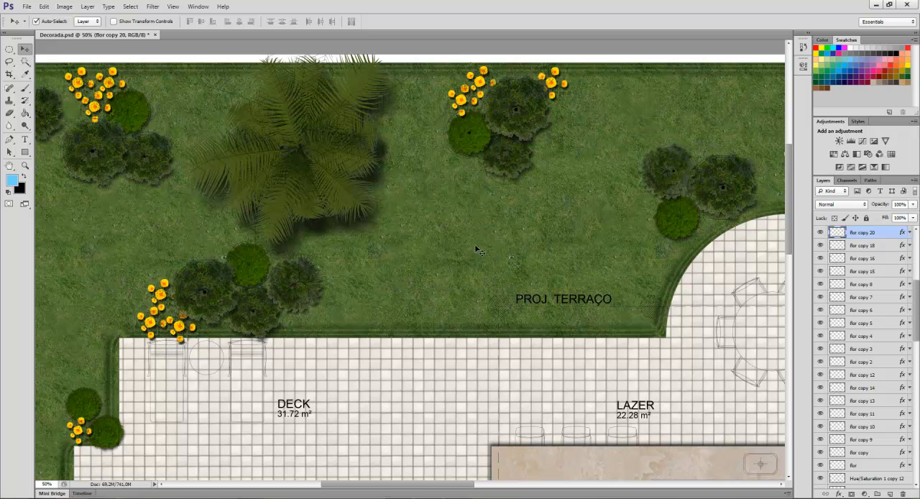
Review the bushes and flowers in Decorada.psd around the deck, pool, side garden, veranda and terrace.
{"action": "key", "text": "space"}
{"action": "left_click_drag", "start_coordinate": [311, 386], "coordinate": [413, 205]}
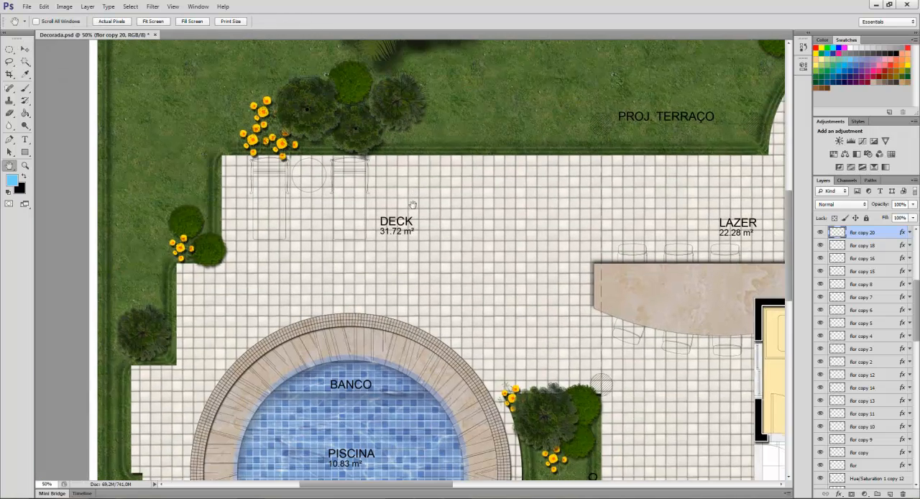
{"action": "left_click_drag", "start_coordinate": [360, 299], "coordinate": [367, 178]}
{"action": "left_click_drag", "start_coordinate": [480, 332], "coordinate": [390, 166]}
{"action": "left_click_drag", "start_coordinate": [442, 320], "coordinate": [178, 346]}
{"action": "left_click_drag", "start_coordinate": [452, 205], "coordinate": [222, 356]}
{"action": "left_click_drag", "start_coordinate": [538, 323], "coordinate": [179, 254]}
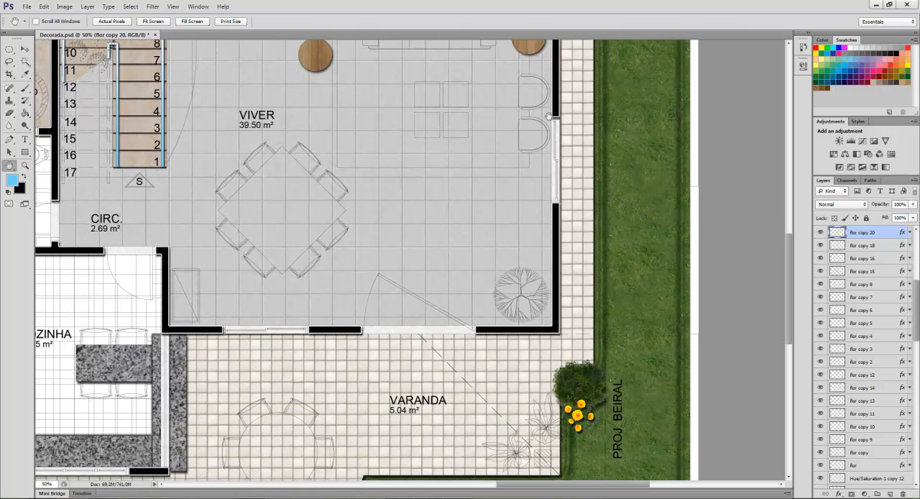
{"action": "left_click_drag", "start_coordinate": [549, 115], "coordinate": [476, 380]}
{"action": "left_click_drag", "start_coordinate": [547, 186], "coordinate": [560, 345]}
{"action": "left_click_drag", "start_coordinate": [351, 259], "coordinate": [669, 271]}
{"action": "left_click_drag", "start_coordinate": [374, 296], "coordinate": [645, 243]}
{"action": "left_click_drag", "start_coordinate": [373, 263], "coordinate": [553, 257]}
{"action": "left_click_drag", "start_coordinate": [486, 285], "coordinate": [237, 240]}
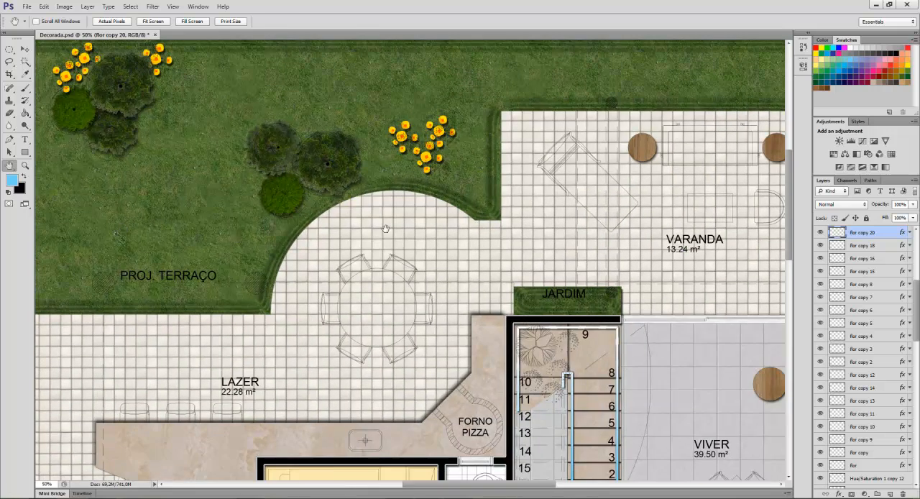
Group all the bush, flower and Hue/Saturation vegetation layers and name the group vegetação.
{"action": "left_click_drag", "start_coordinate": [386, 229], "coordinate": [274, 228]}
{"action": "left_click_drag", "start_coordinate": [918, 305], "coordinate": [917, 248]}
{"action": "left_click", "coordinate": [873, 258]}
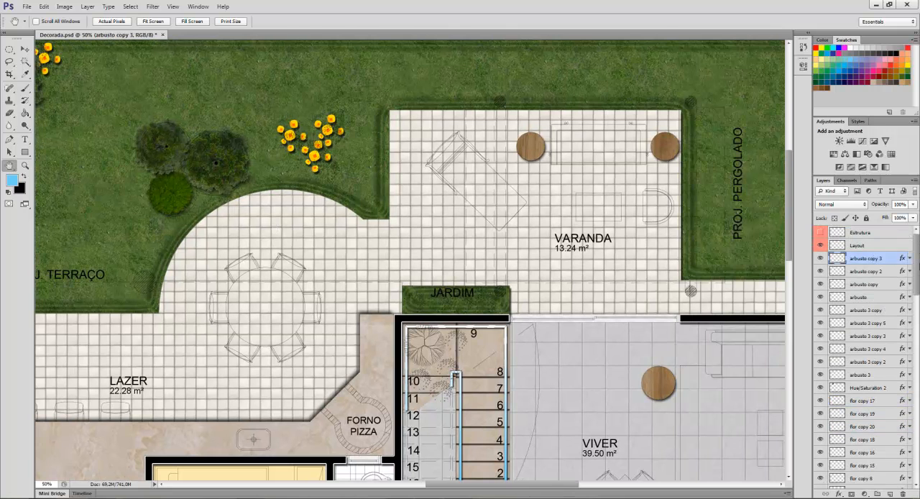
{"action": "left_click_drag", "start_coordinate": [918, 258], "coordinate": [918, 367]}
{"action": "left_click", "coordinate": [888, 407], "text": "shift"}
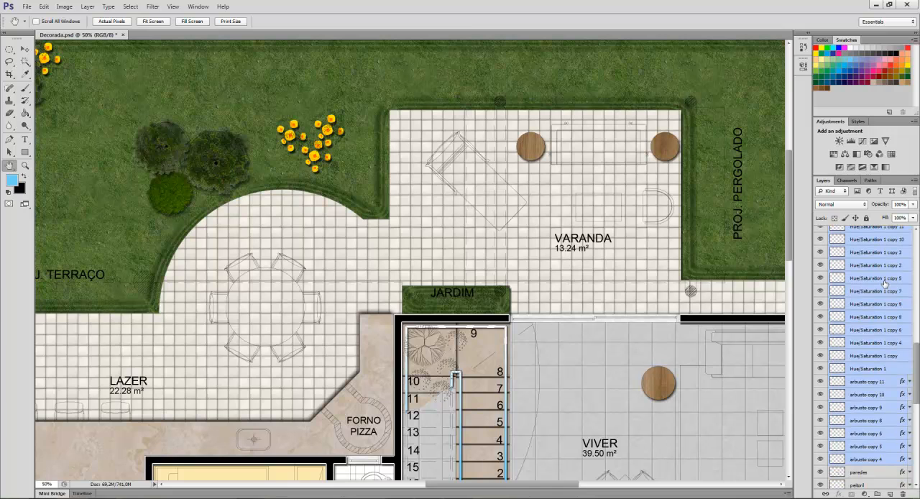
{"action": "key", "text": "ctrl+g"}
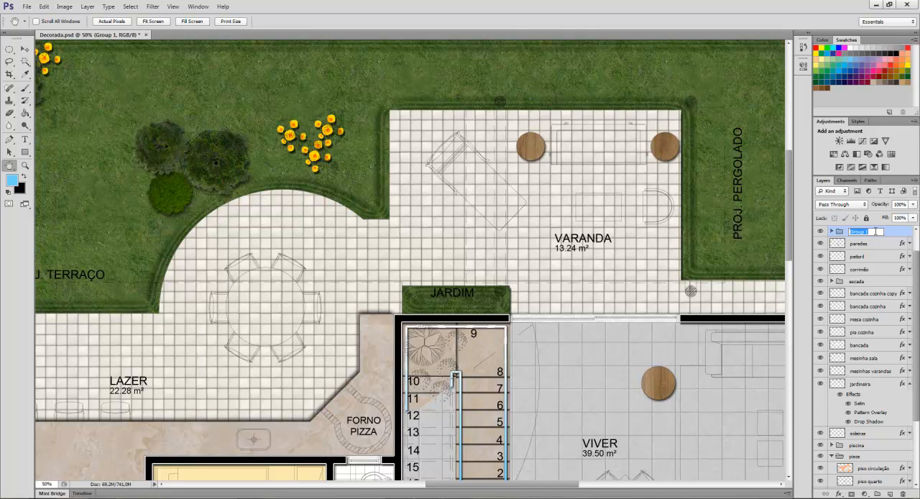
{"action": "type", "text": "v"}
{"action": "key", "text": "Return"}
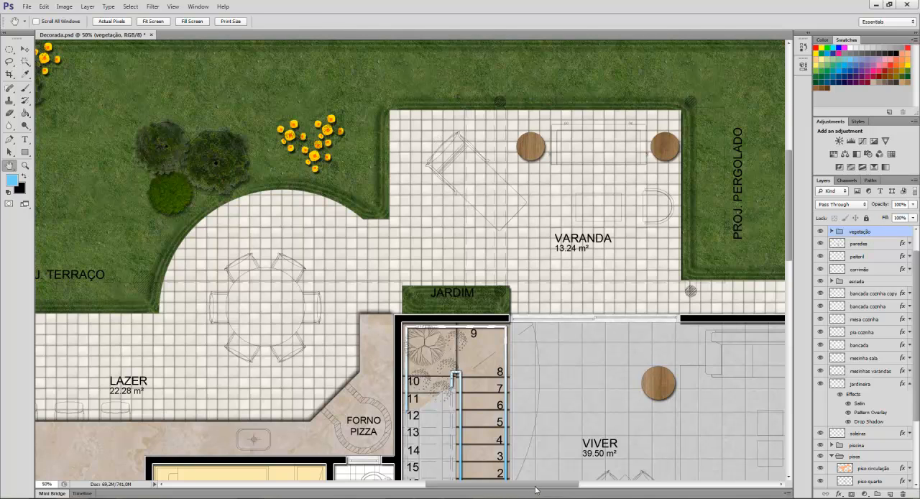
Check the planta rick reference image for the planting in the Jardim bed below the veranda.
{"action": "left_click_drag", "start_coordinate": [536, 486], "coordinate": [550, 487]}
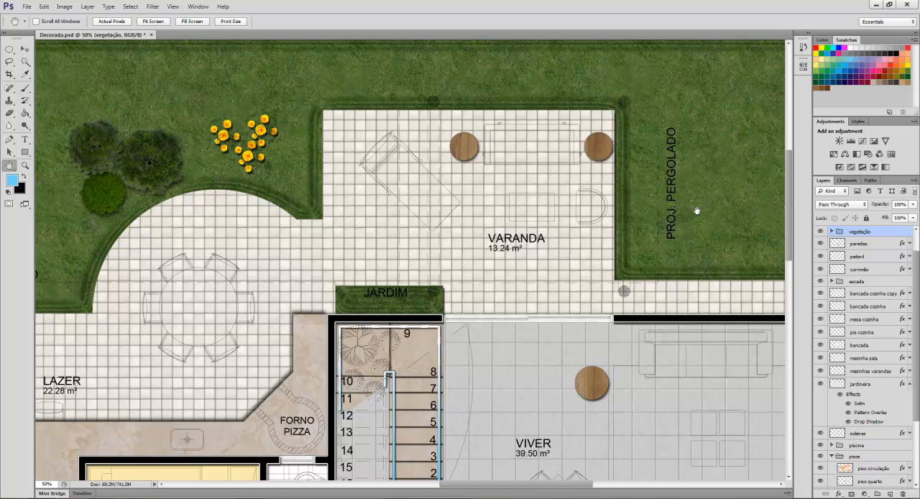
{"action": "key", "text": "alt+Tab"}
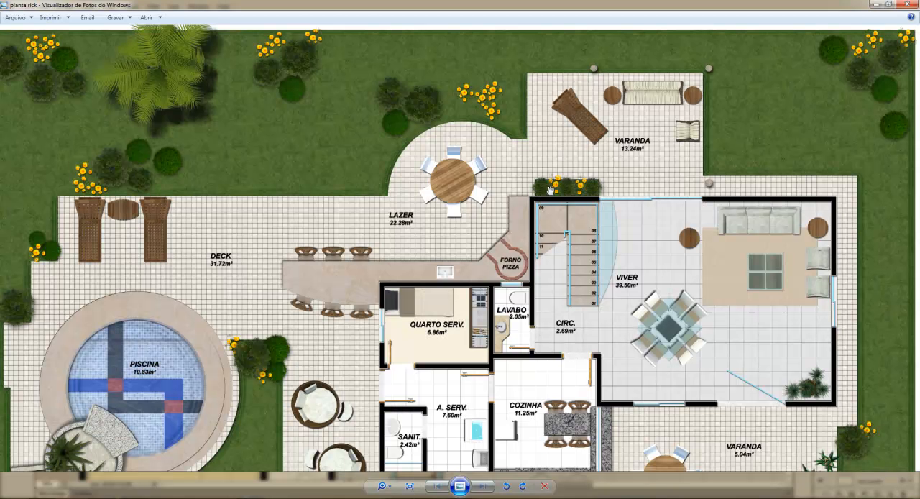
{"action": "key", "text": "alt+Tab"}
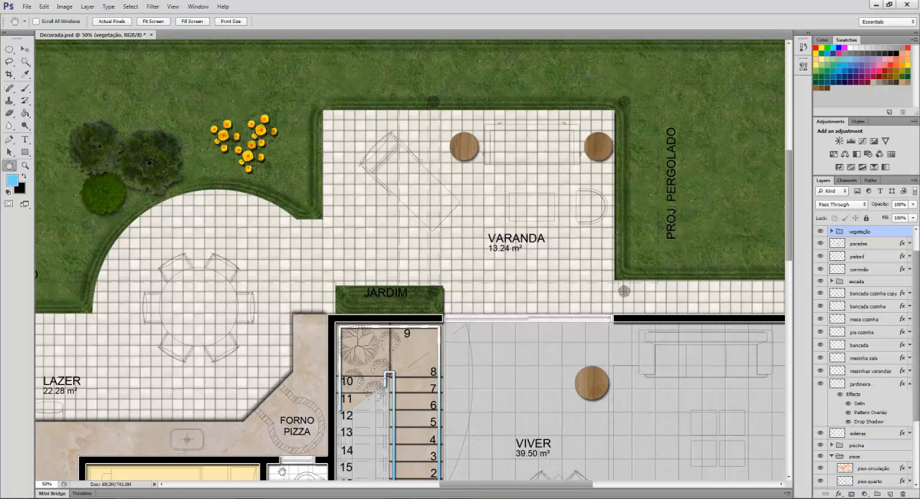
{"action": "key", "text": "v"}
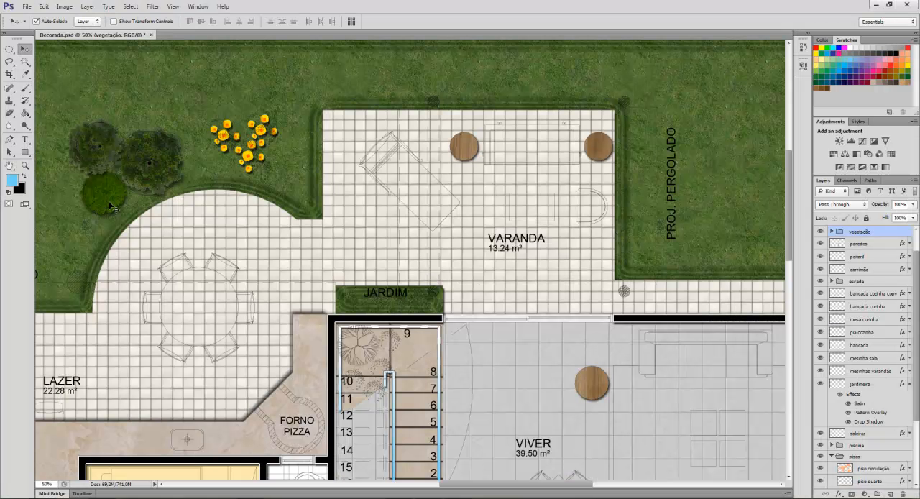
{"action": "left_click", "coordinate": [104, 207]}
{"action": "left_click_drag", "start_coordinate": [101, 208], "coordinate": [351, 305]}
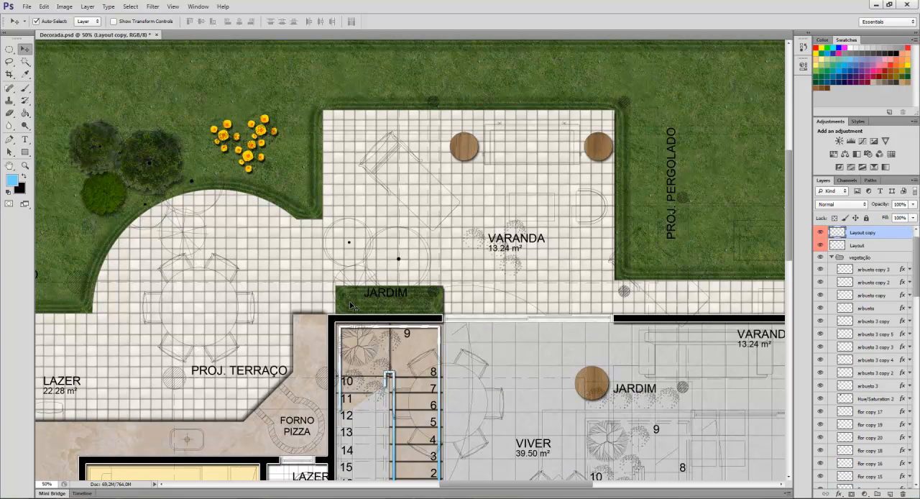
{"action": "key", "text": "ctrl+z"}
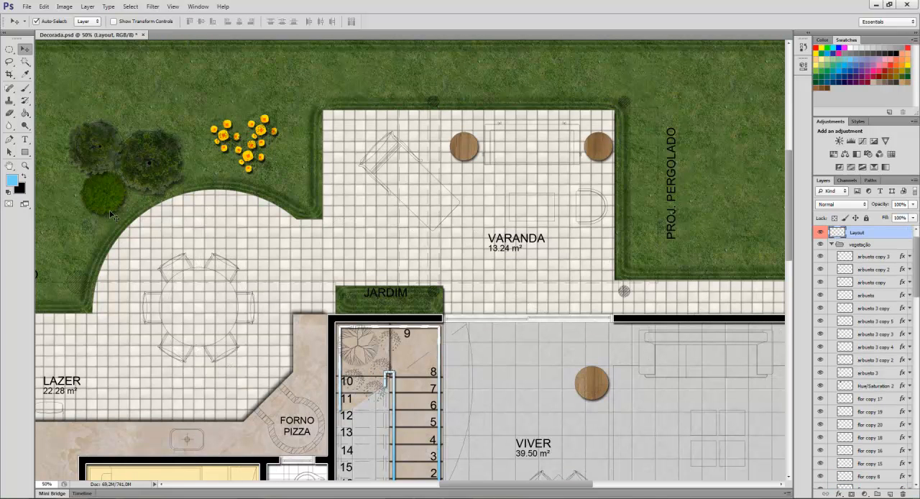
Fill the Jardim bed with three scaled-down copies of the round green bush and two copies of the yellow flowers.
{"action": "key", "text": "alt+comma"}
{"action": "left_click_drag", "start_coordinate": [104, 214], "coordinate": [353, 317]}
{"action": "key", "text": "ctrl+t"}
{"action": "left_click_drag", "start_coordinate": [383, 276], "coordinate": [435, 308]}
{"action": "key", "text": "Return"}
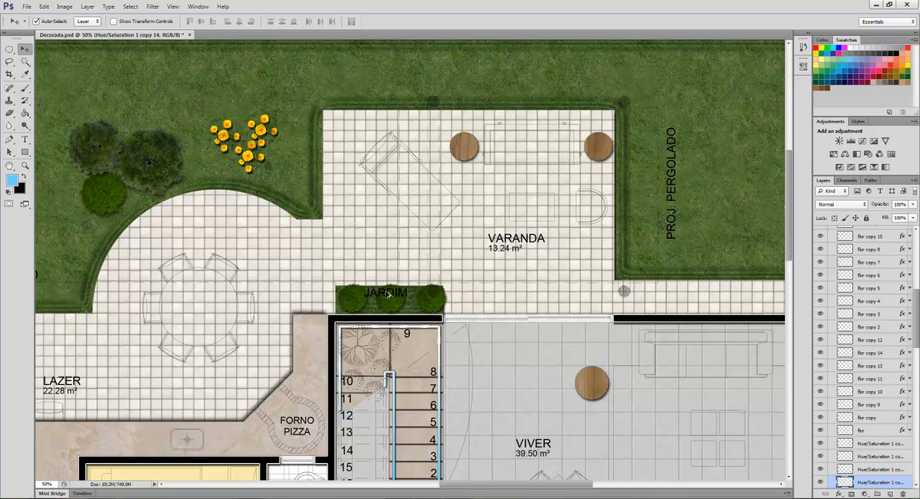
{"action": "left_click_drag", "start_coordinate": [249, 158], "coordinate": [415, 301]}
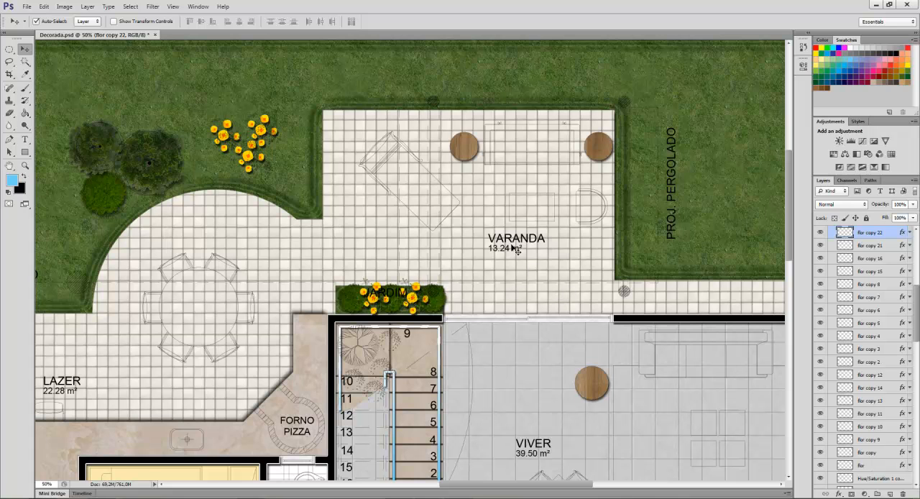
Consult the planta rick reference for the pool's round planter and open PLANTA 006 from the BLOCOS PNG folder.
{"action": "left_click_drag", "start_coordinate": [791, 172], "coordinate": [793, 275]}
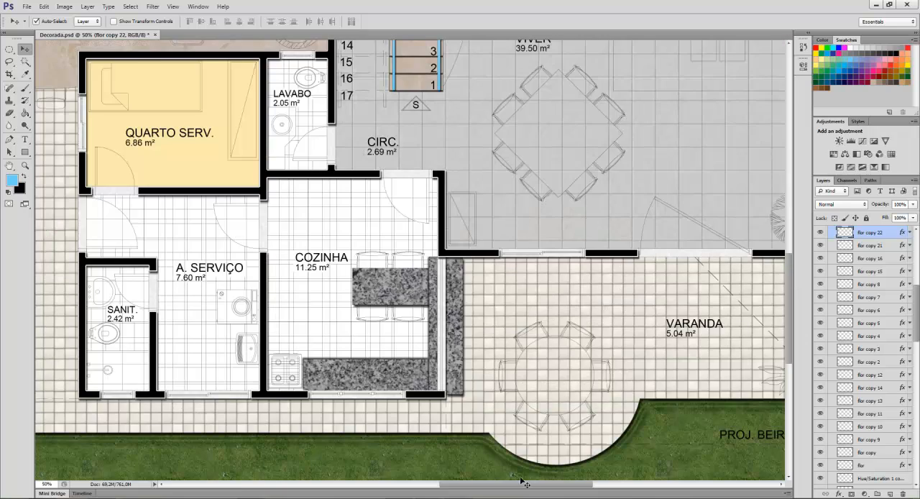
{"action": "left_click_drag", "start_coordinate": [515, 487], "coordinate": [361, 458]}
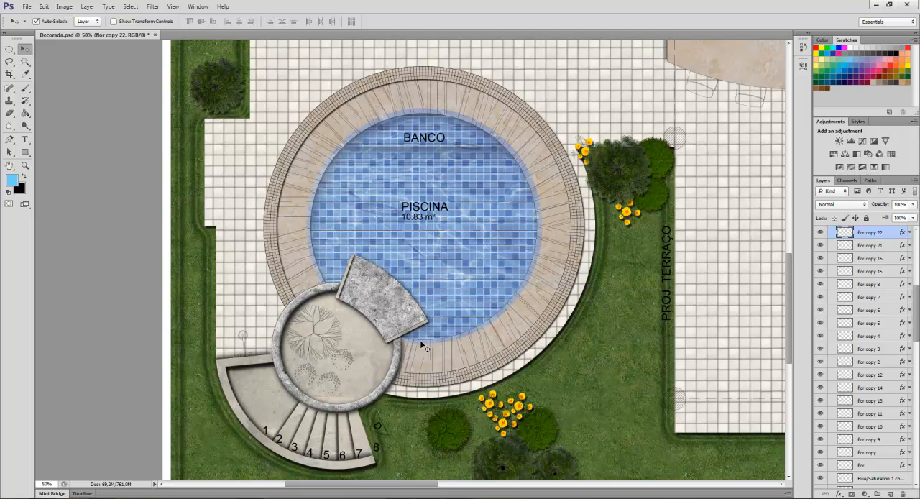
{"action": "scroll", "coordinate": [787, 297], "scroll_direction": "down", "scroll_amount": 3}
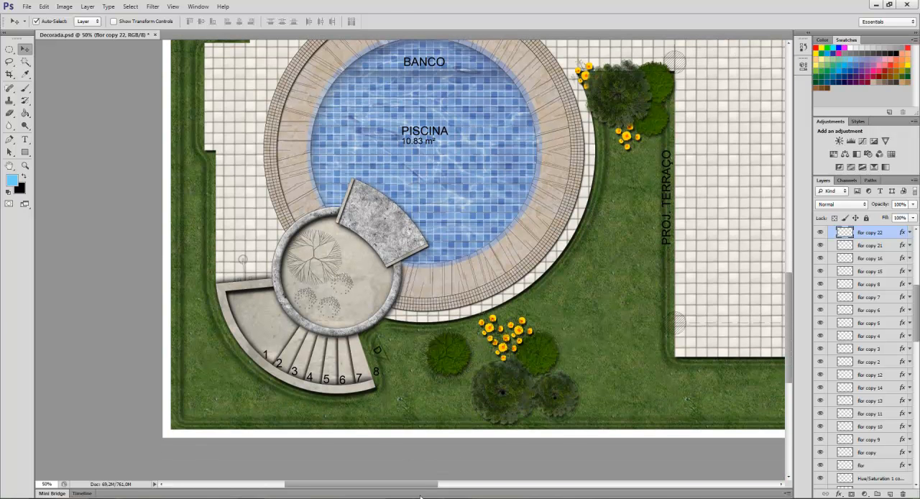
{"action": "left_click", "coordinate": [409, 498]}
{"action": "left_click_drag", "start_coordinate": [182, 446], "coordinate": [205, 356]}
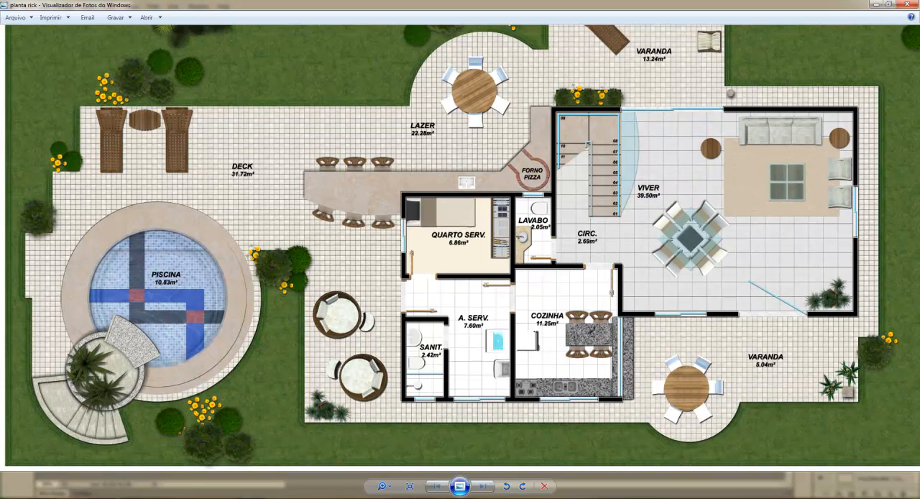
{"action": "left_click", "coordinate": [379, 498]}
{"action": "key", "text": "ctrl+o"}
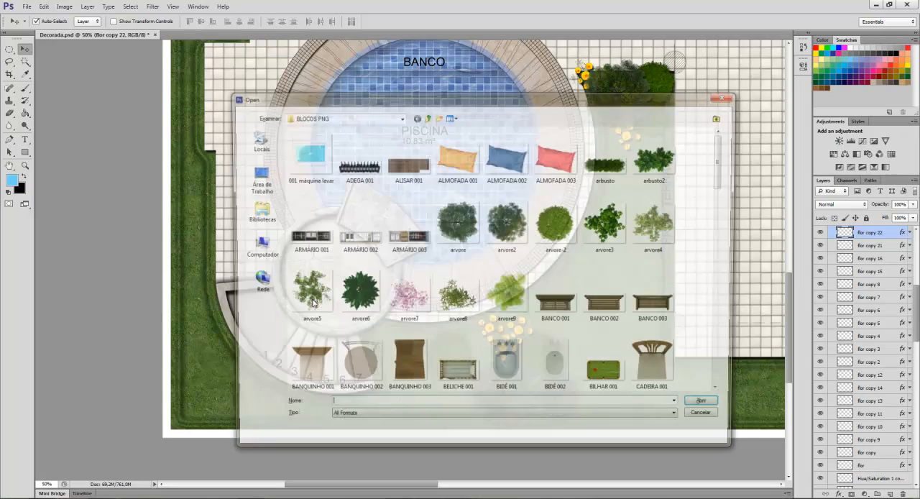
{"action": "left_click_drag", "start_coordinate": [722, 175], "coordinate": [724, 330]}
{"action": "left_click", "coordinate": [406, 311]}
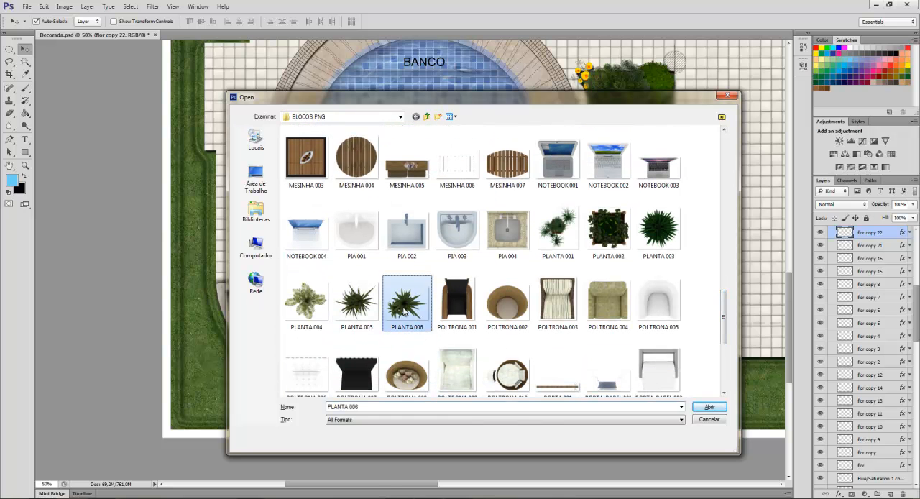
{"action": "left_click", "coordinate": [710, 407]}
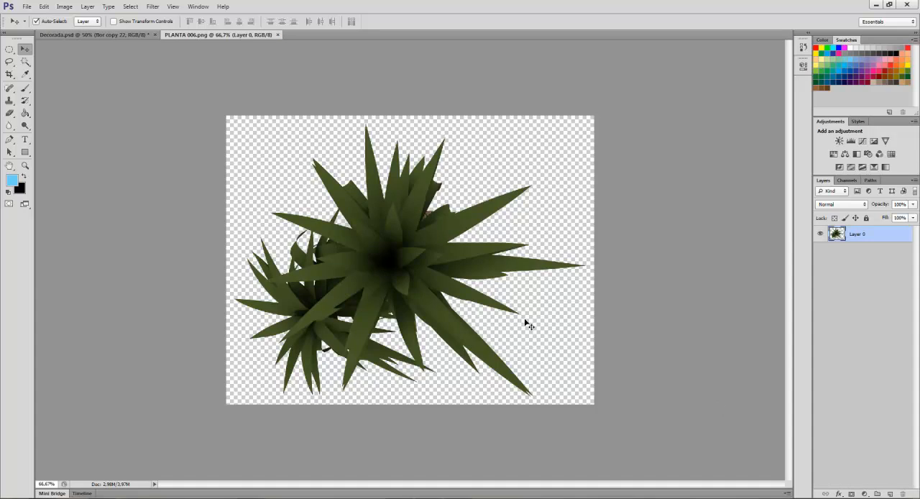
Duplicate the PLANTA 006 layer into Decorada.psd as planta and close the PLANTA 006.png document.
{"action": "right_click", "coordinate": [879, 231]}
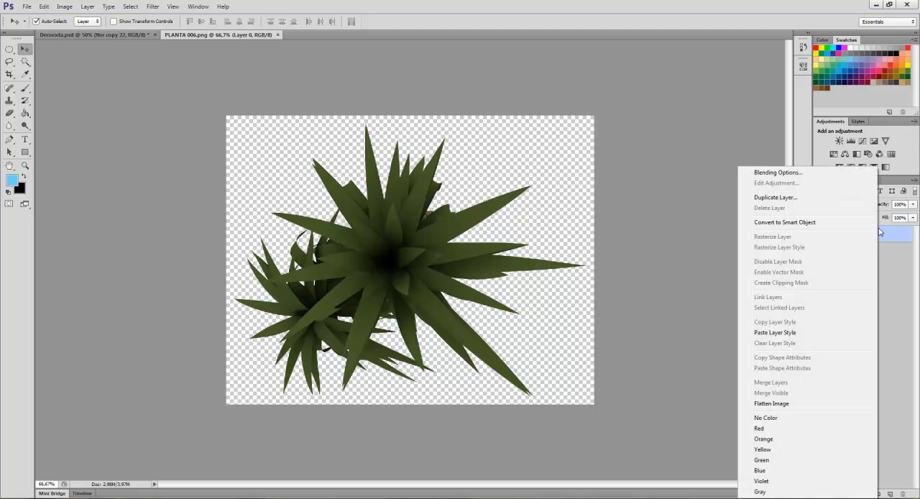
{"action": "left_click", "coordinate": [786, 204]}
{"action": "left_click", "coordinate": [509, 194]}
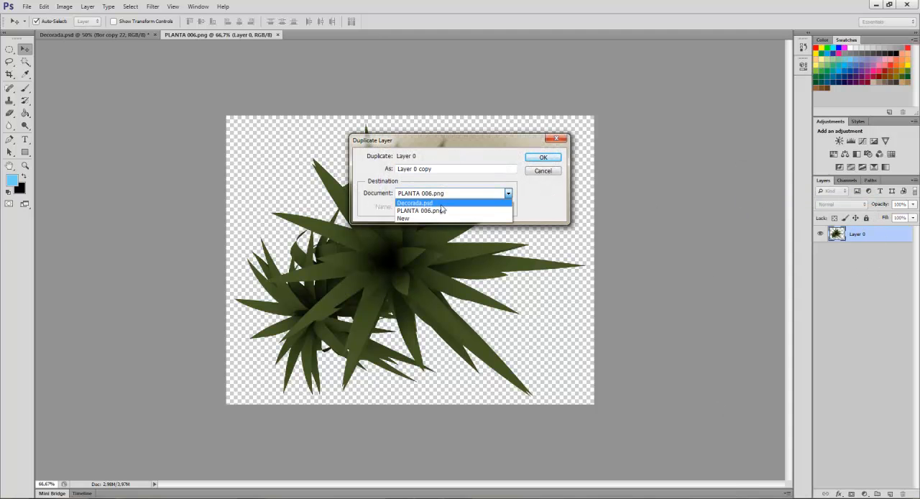
{"action": "left_click", "coordinate": [439, 204]}
{"action": "type", "text": "planta"}
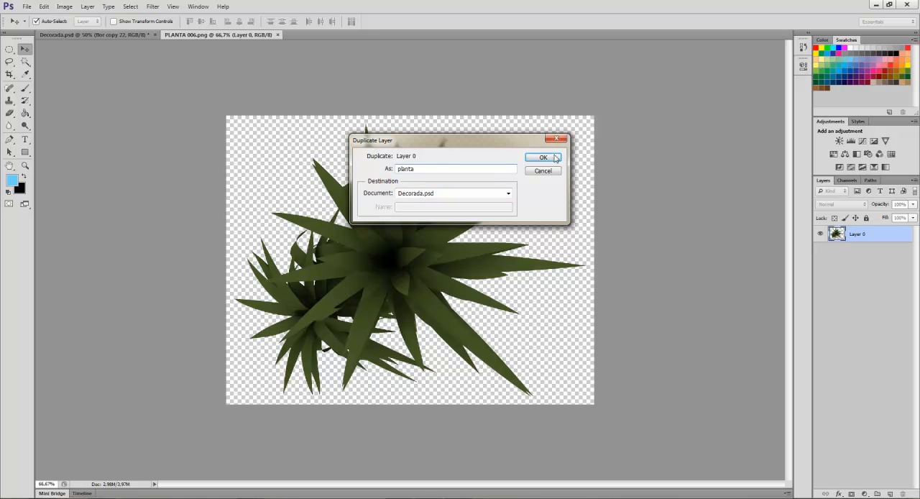
{"action": "left_click", "coordinate": [556, 158]}
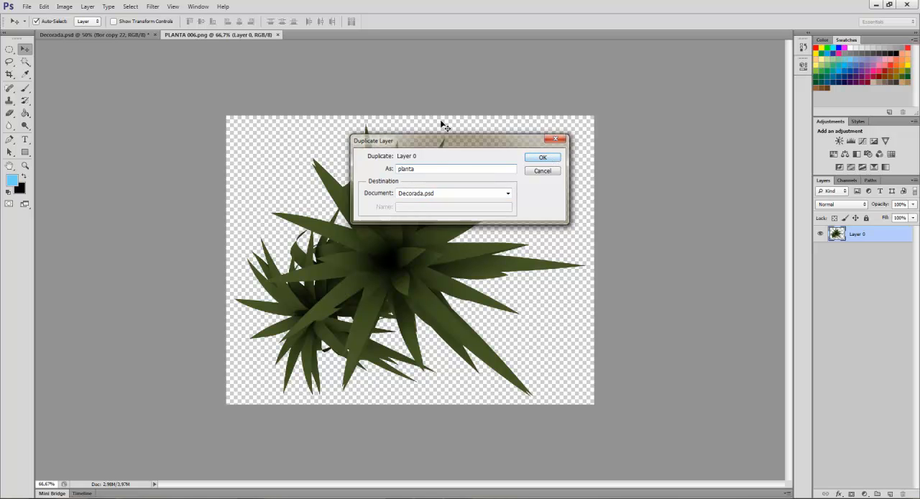
{"action": "left_click", "coordinate": [264, 34]}
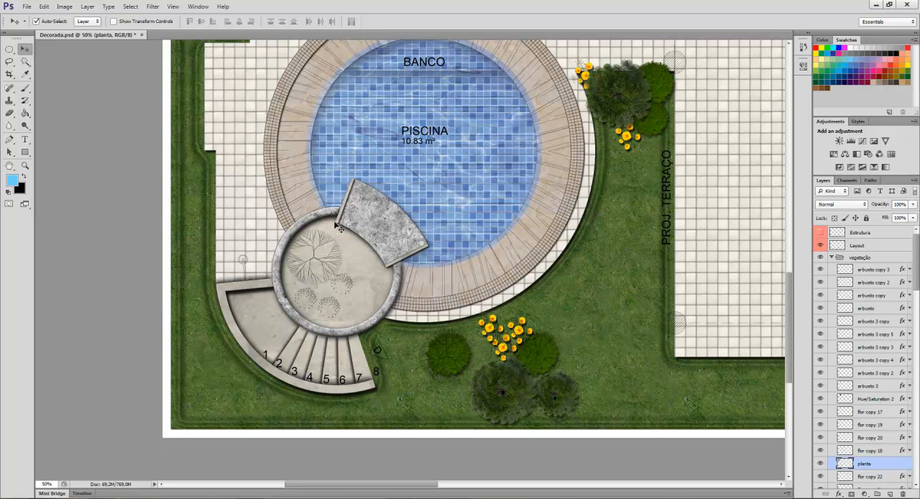
Move the planta layer onto the round planter by the pool and scale it to about 35%, covering the large drawn plant.
{"action": "scroll", "coordinate": [272, 198], "scroll_direction": "up", "scroll_amount": 3}
{"action": "scroll", "coordinate": [272, 199], "scroll_direction": "up", "scroll_amount": 6}
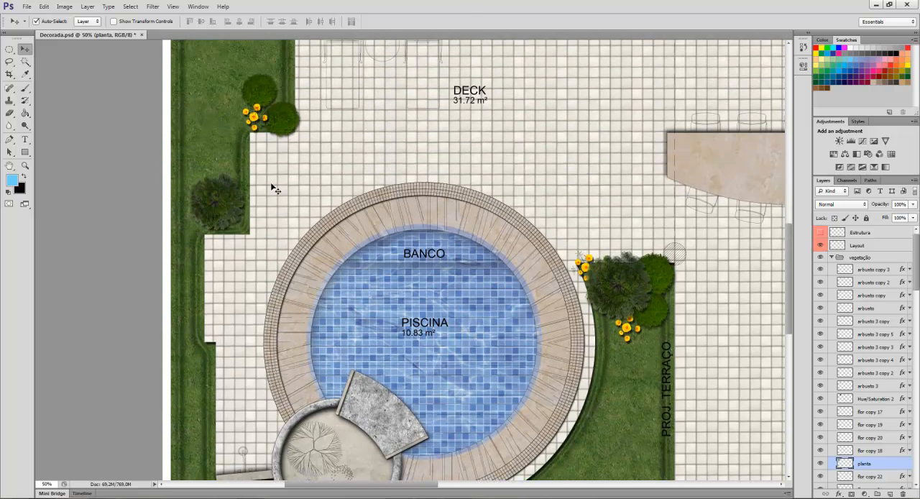
{"action": "scroll", "coordinate": [274, 182], "scroll_direction": "up", "scroll_amount": 1}
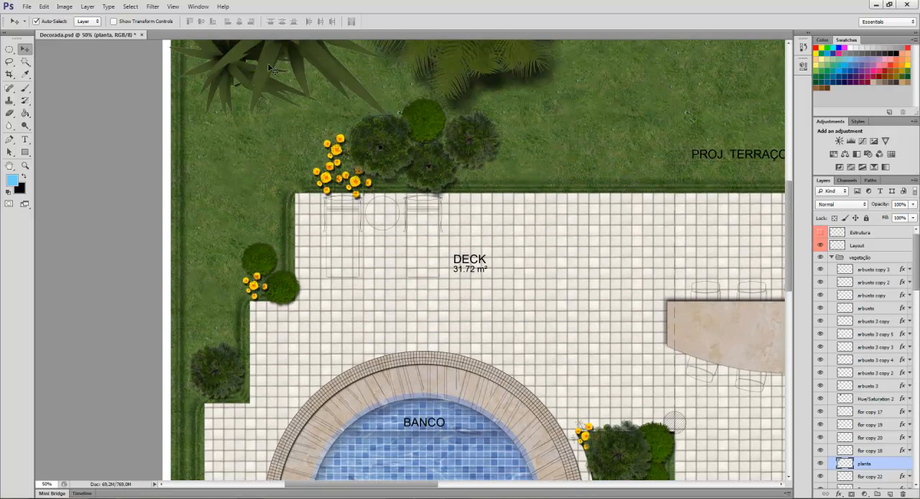
{"action": "left_click_drag", "start_coordinate": [269, 66], "coordinate": [353, 332]}
{"action": "left_click_drag", "start_coordinate": [345, 367], "coordinate": [345, 410]}
{"action": "scroll", "coordinate": [403, 213], "scroll_direction": "down", "scroll_amount": 7}
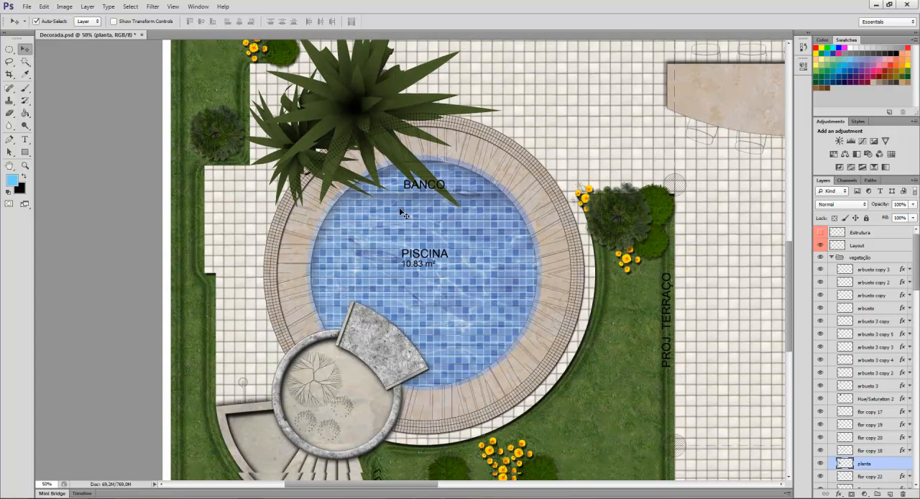
{"action": "scroll", "coordinate": [403, 214], "scroll_direction": "down", "scroll_amount": 1}
{"action": "left_click_drag", "start_coordinate": [332, 112], "coordinate": [321, 385]}
{"action": "key", "text": "ctrl+t"}
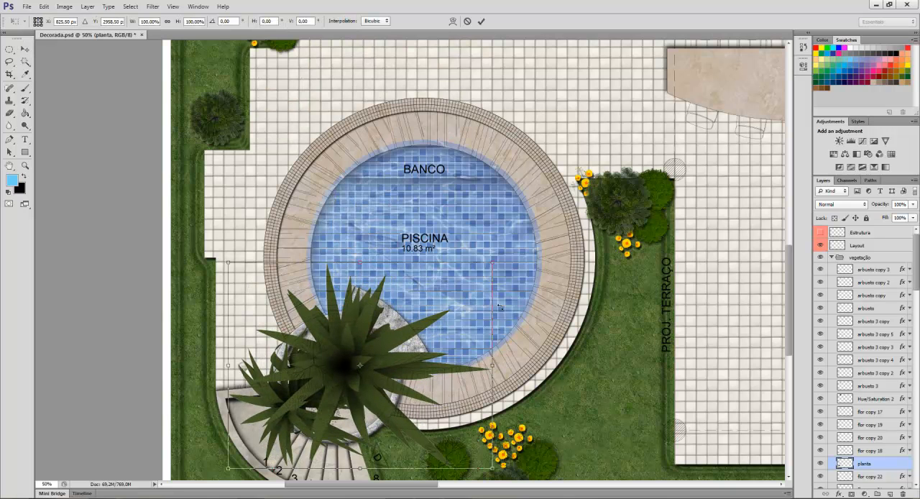
{"action": "left_click_drag", "start_coordinate": [491, 263], "coordinate": [279, 360]}
{"action": "left_click_drag", "start_coordinate": [270, 426], "coordinate": [313, 360]}
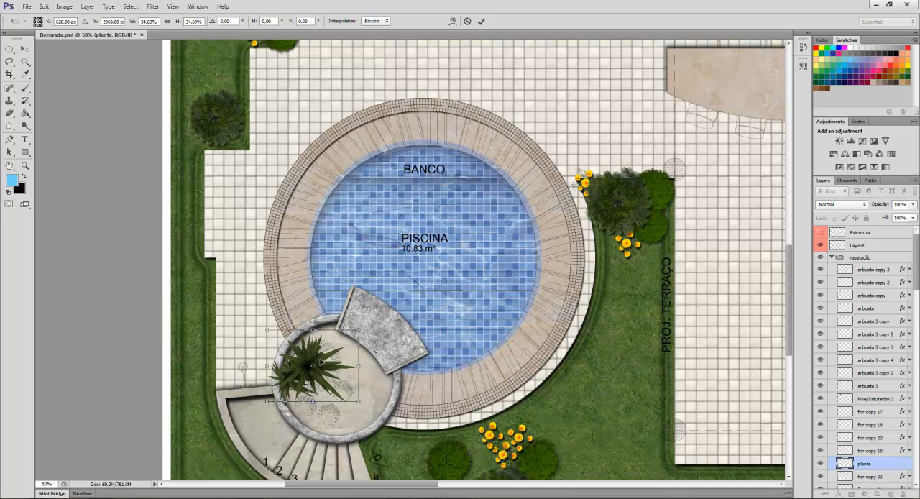
{"action": "key", "text": "Return"}
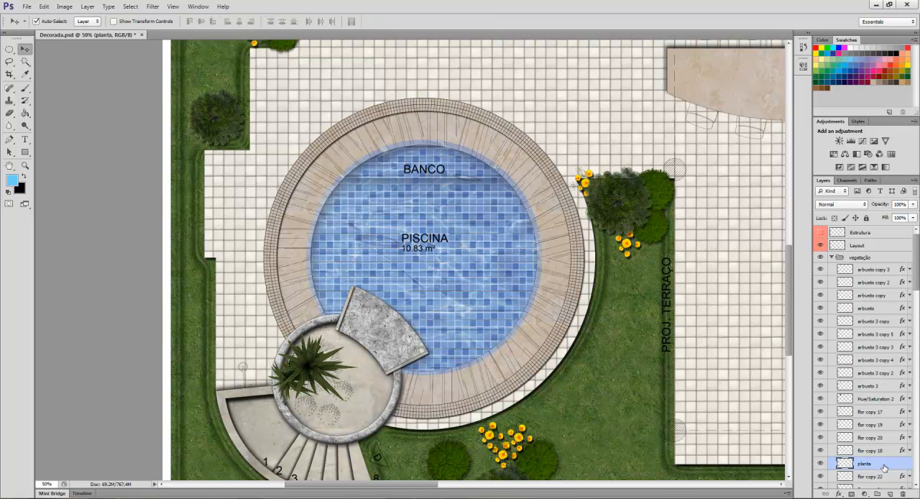
Add a drop shadow to the planta layer with a slightly increased distance and a size of 5 px.
{"action": "double_click", "coordinate": [885, 468]}
{"action": "left_click", "coordinate": [529, 292]}
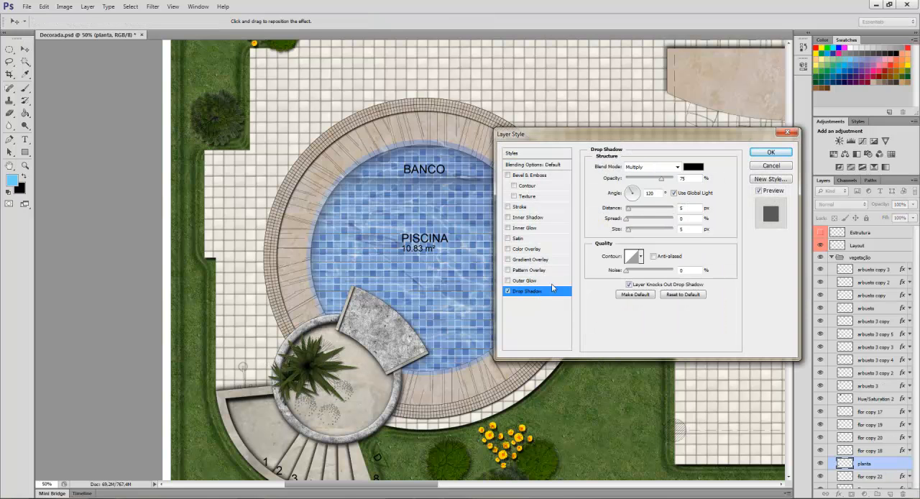
{"action": "left_click_drag", "start_coordinate": [629, 209], "coordinate": [632, 210]}
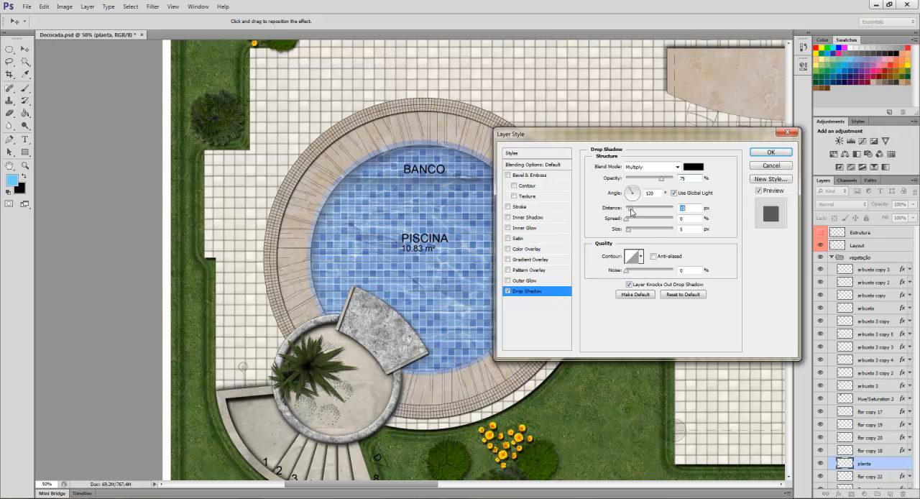
{"action": "left_click", "coordinate": [771, 152]}
Duplicate the plant within the round planter, rotate the copy about -177° and place it just below the original.
{"action": "scroll", "coordinate": [335, 377], "scroll_direction": "down", "scroll_amount": 3}
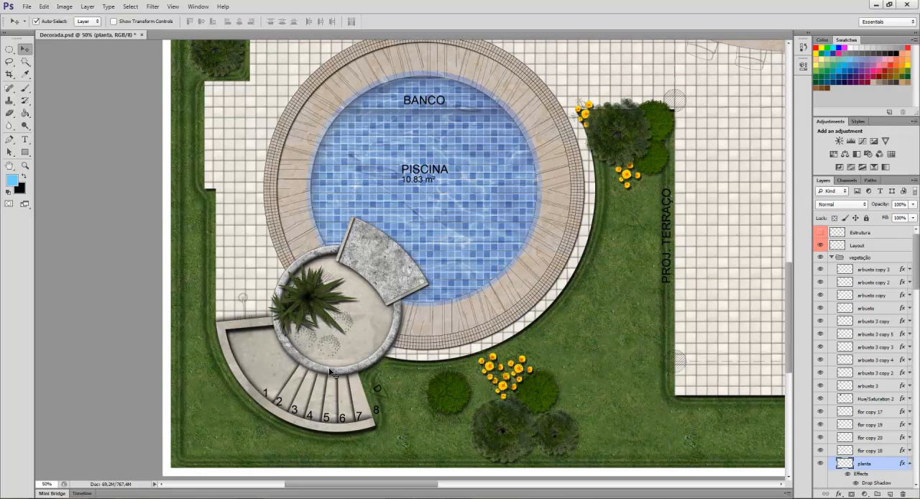
{"action": "left_click_drag", "start_coordinate": [327, 293], "coordinate": [359, 339]}
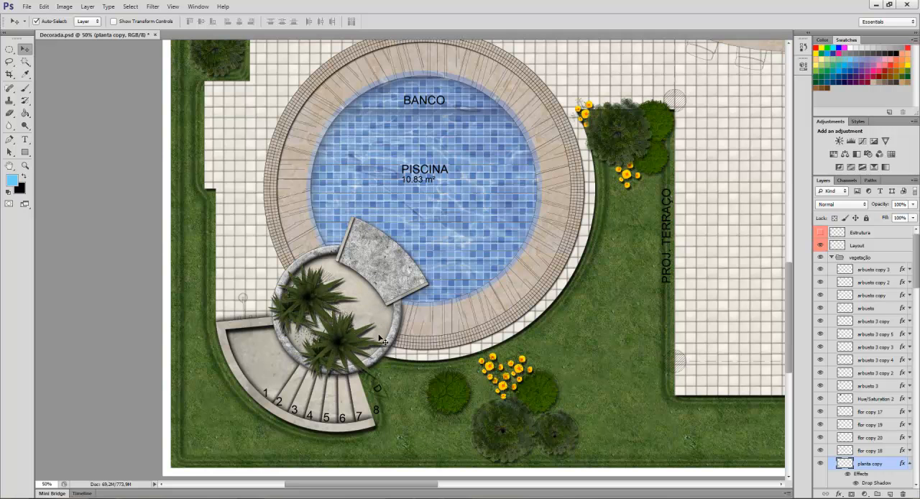
{"action": "key", "text": "ctrl+t"}
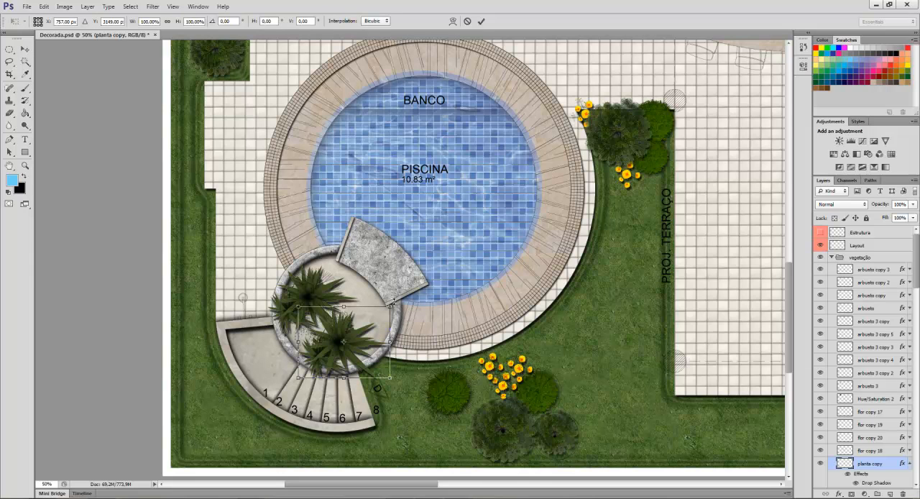
{"action": "left_click_drag", "start_coordinate": [394, 295], "coordinate": [270, 392]}
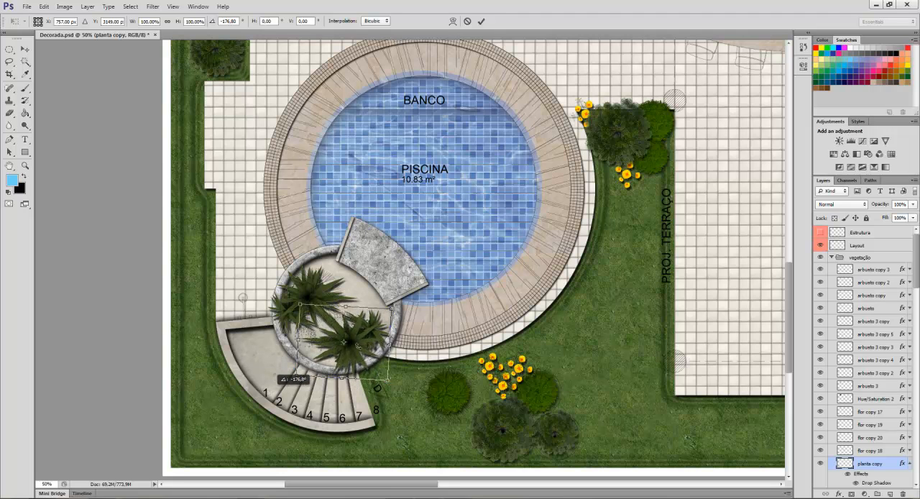
{"action": "key", "text": "Return"}
{"action": "left_click_drag", "start_coordinate": [363, 348], "coordinate": [344, 341]}
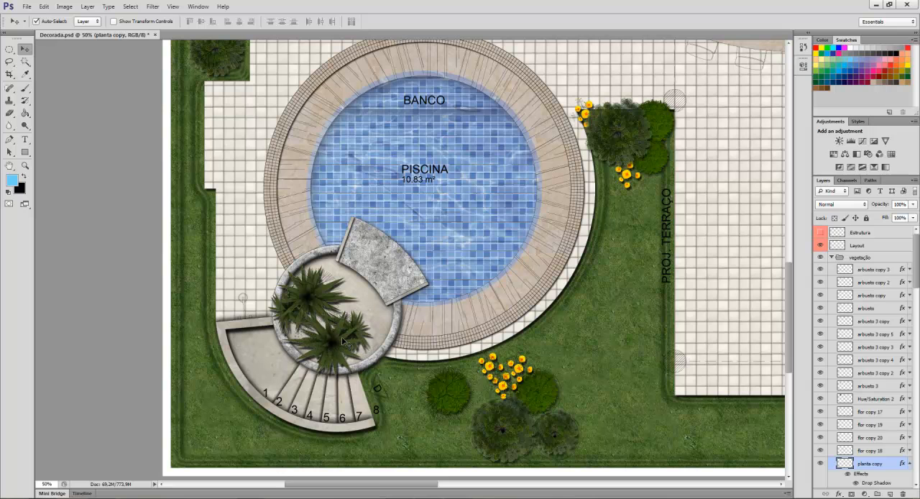